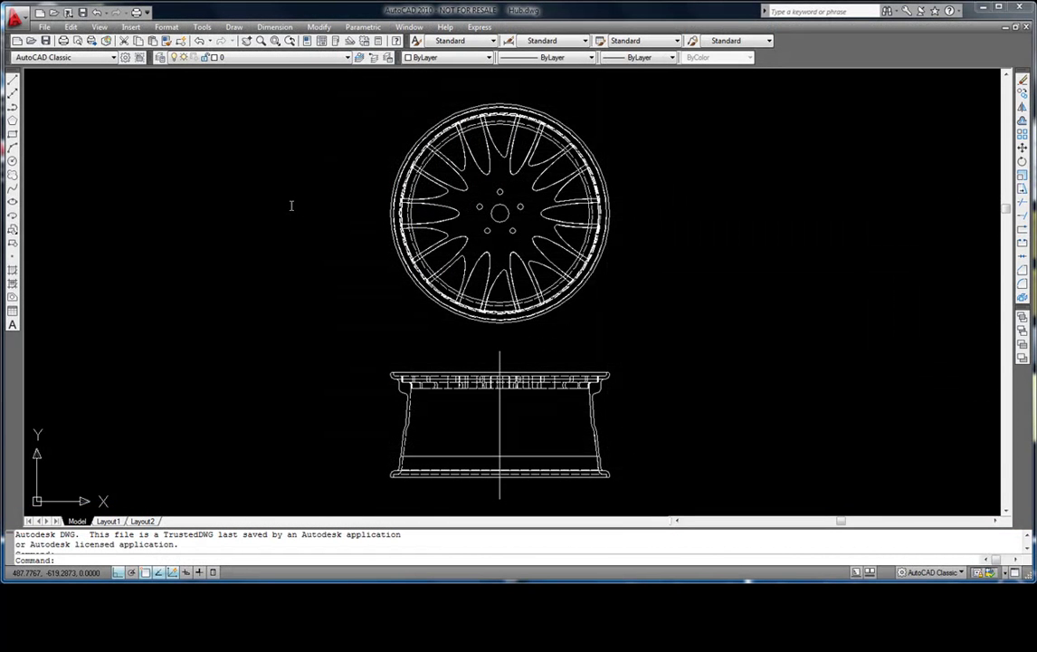
- Turn off the unneeded layers so only the section profile and axis line stay visible
click(347, 59)
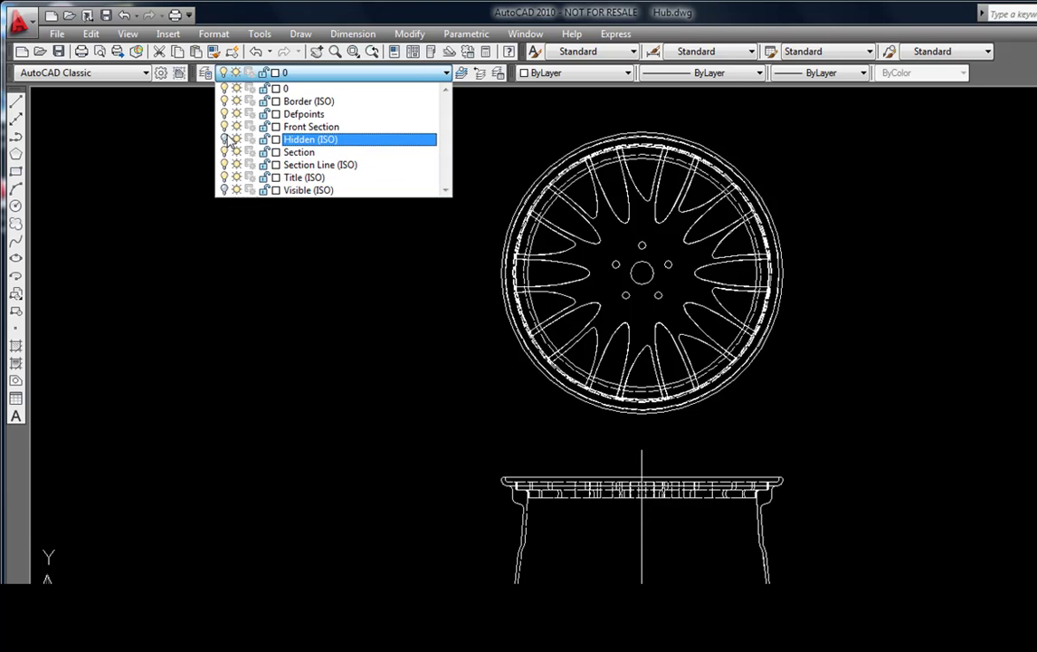
click(255, 206)
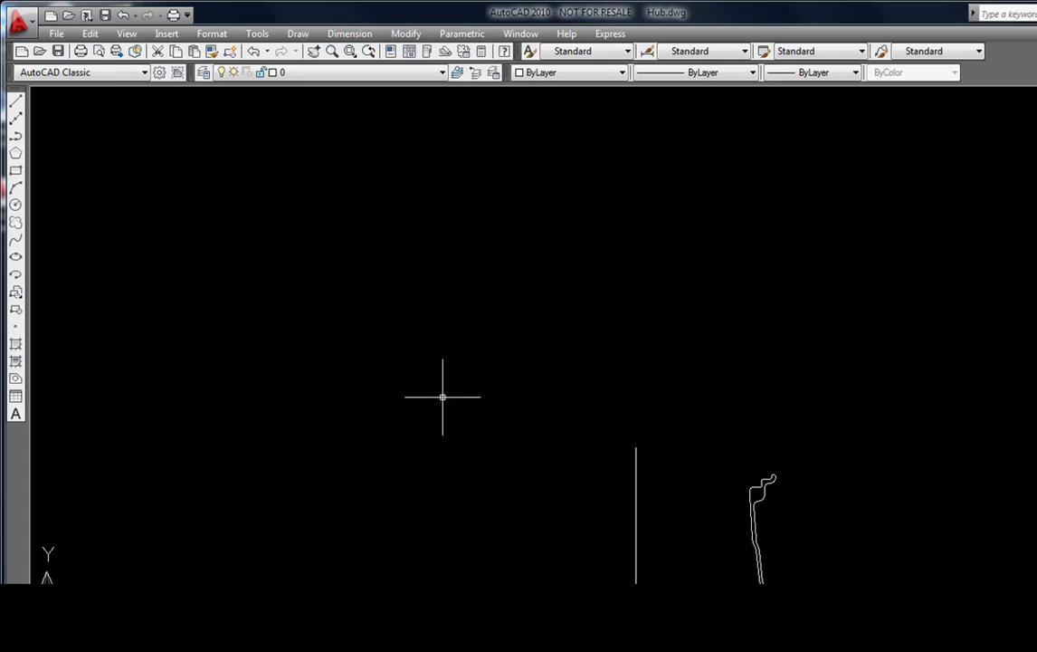
middle_drag(521, 468, 493, 340)
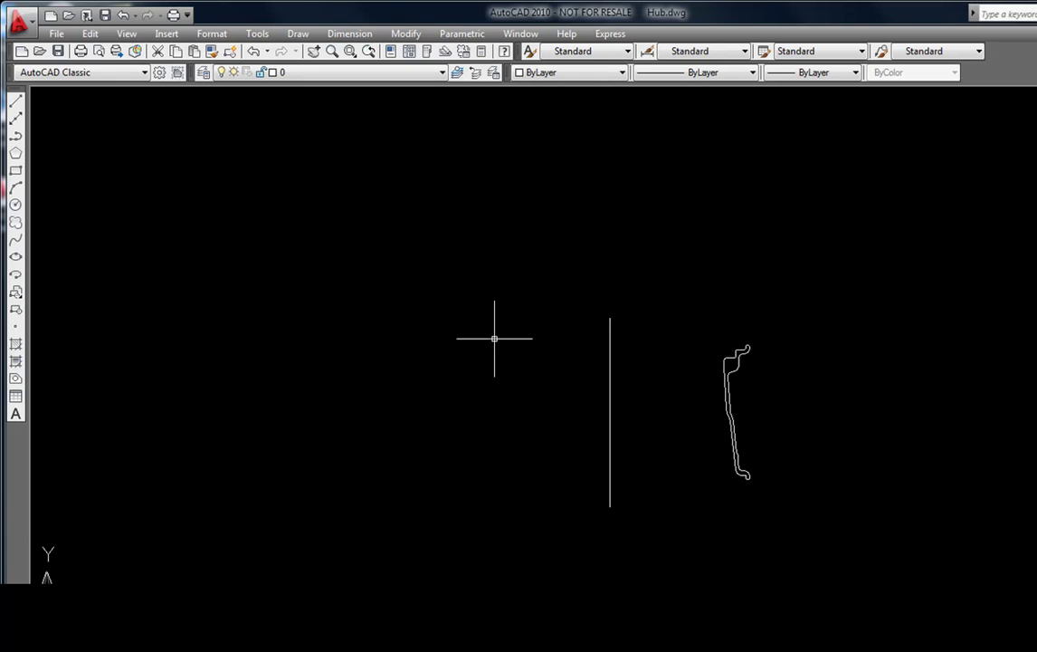
- Window-select the axis line and section profile and copy them to the clipboard
click(444, 264)
click(797, 529)
right_click(797, 529)
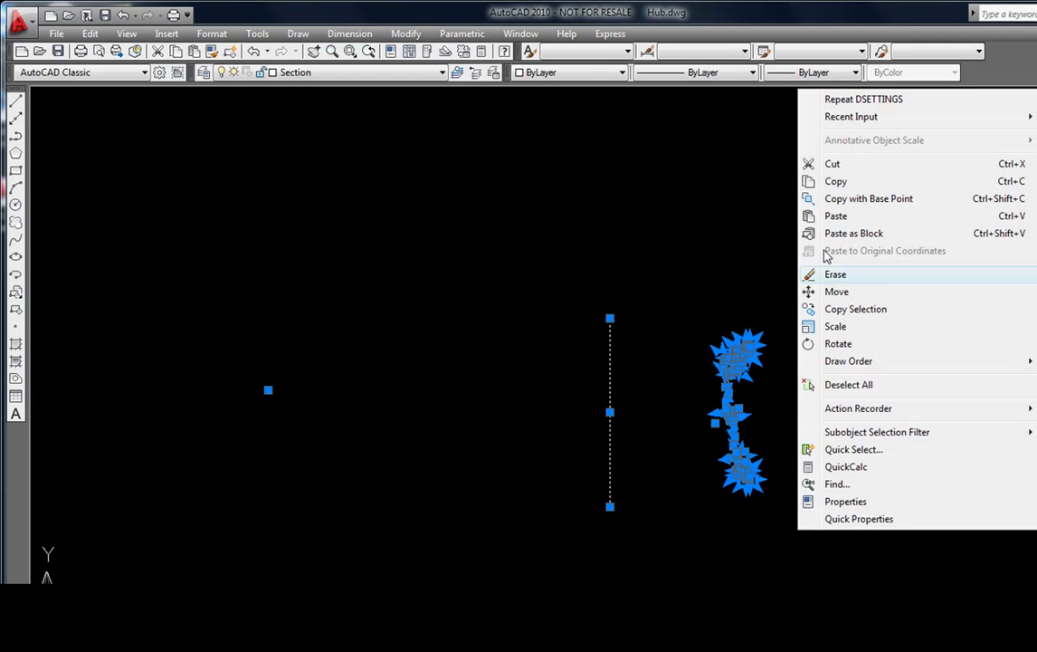
click(838, 184)
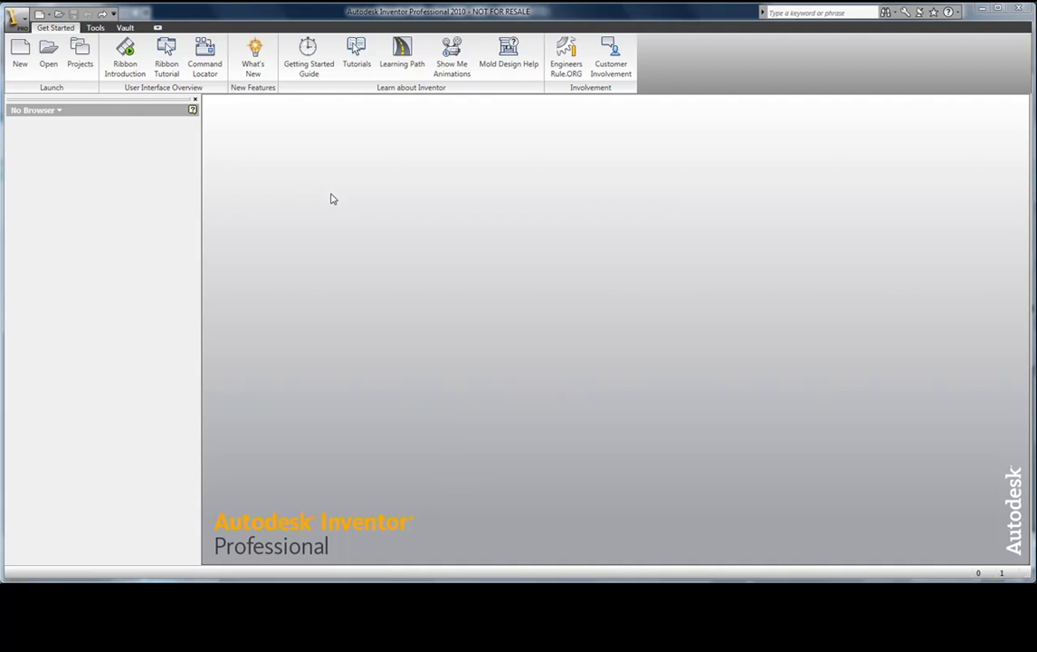
- Create a new Standard.ipt part and paste the AutoCAD profile and axis line into Sketch1
click(20, 55)
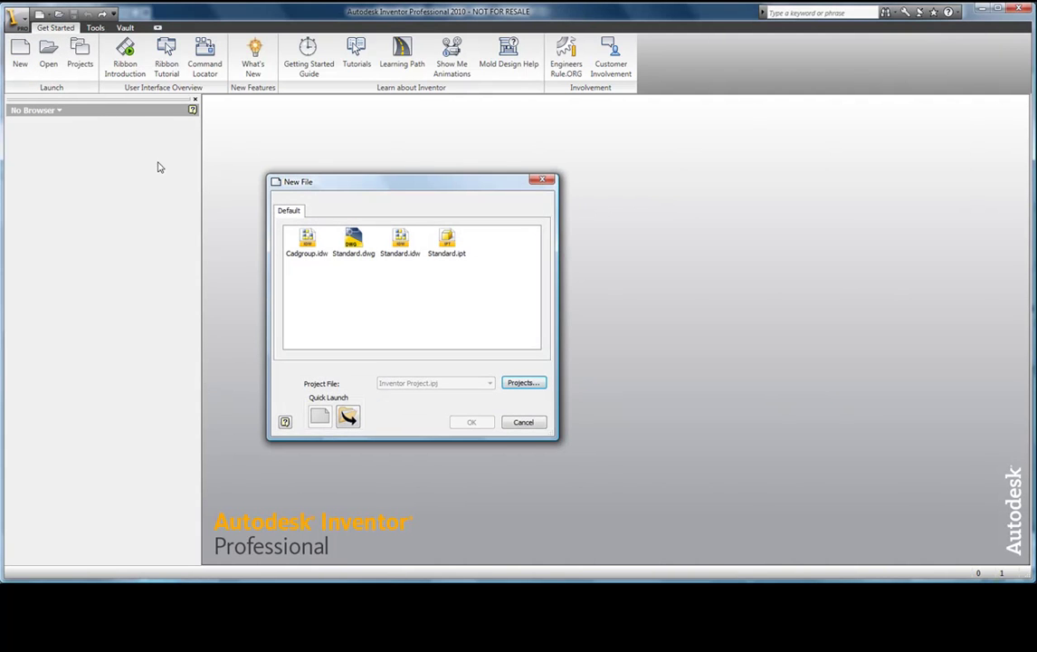
click(446, 246)
click(469, 423)
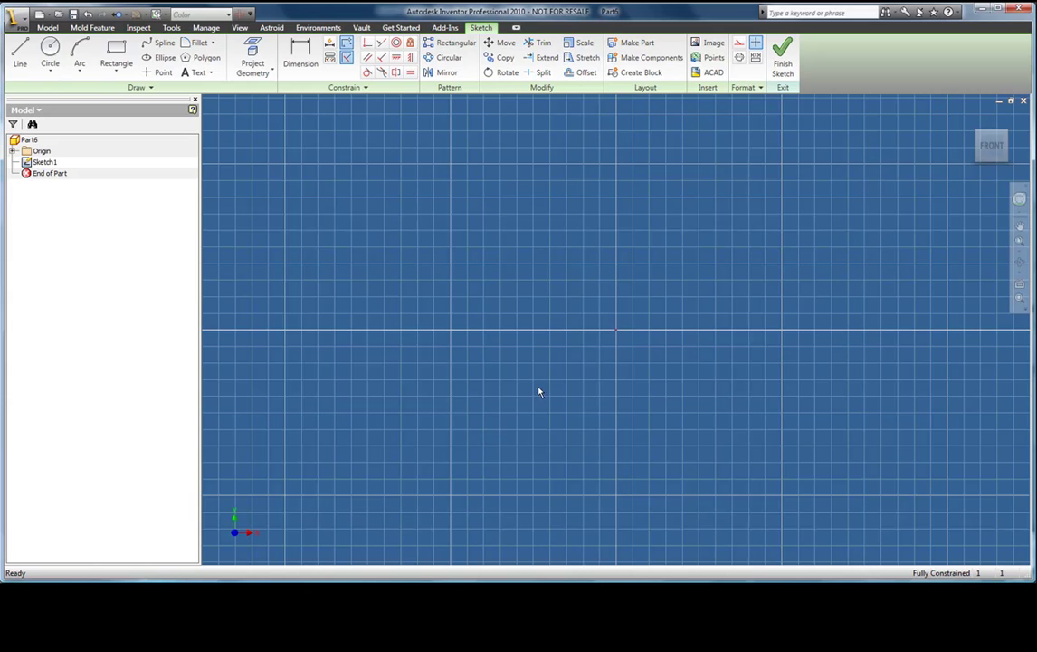
right_click(627, 317)
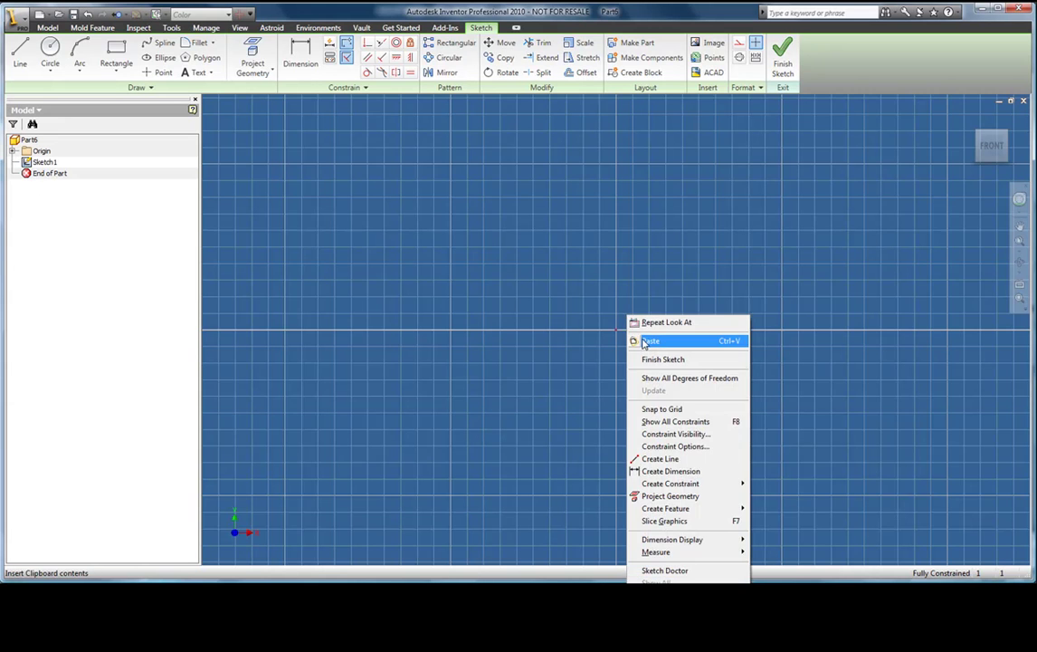
click(645, 342)
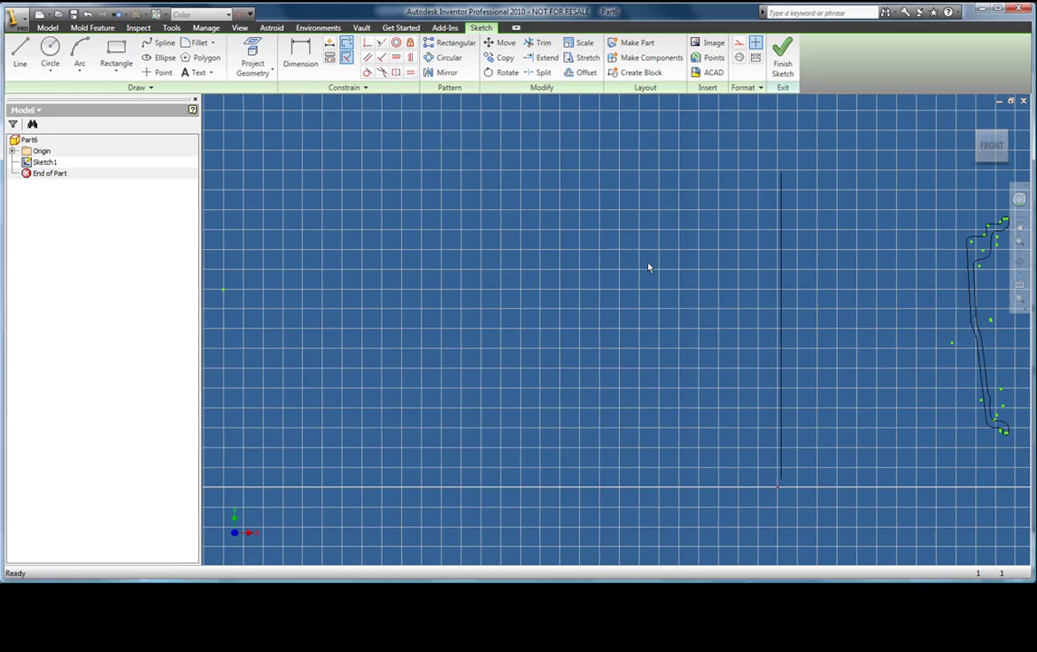
- Move all pasted geometry from the axis line's bottom endpoint onto the sketch origin
middle_drag(648, 268, 456, 276)
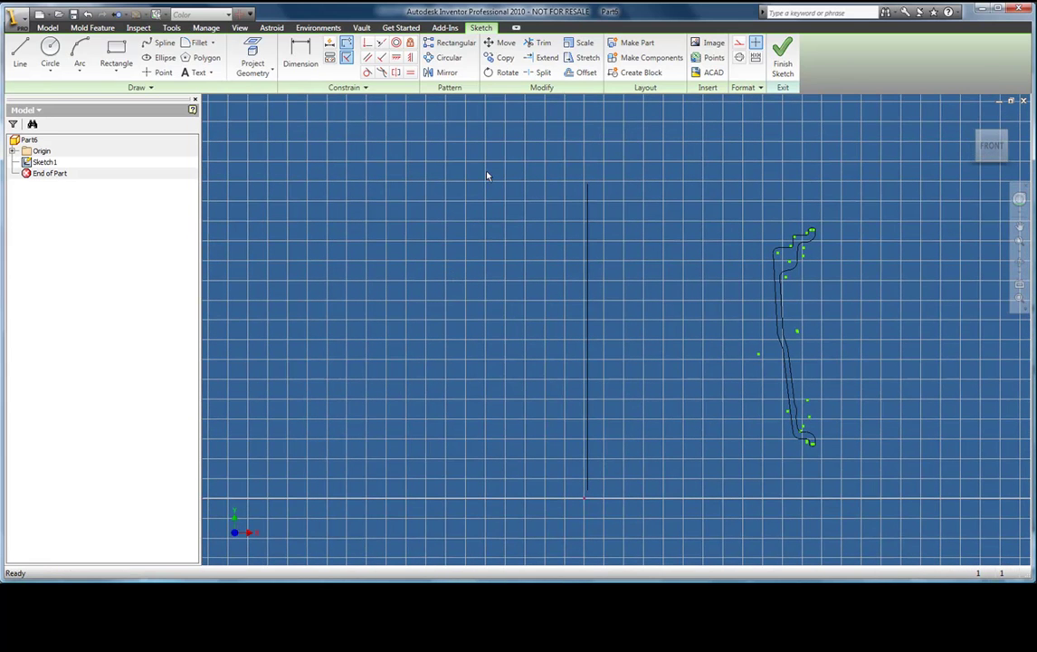
click(500, 42)
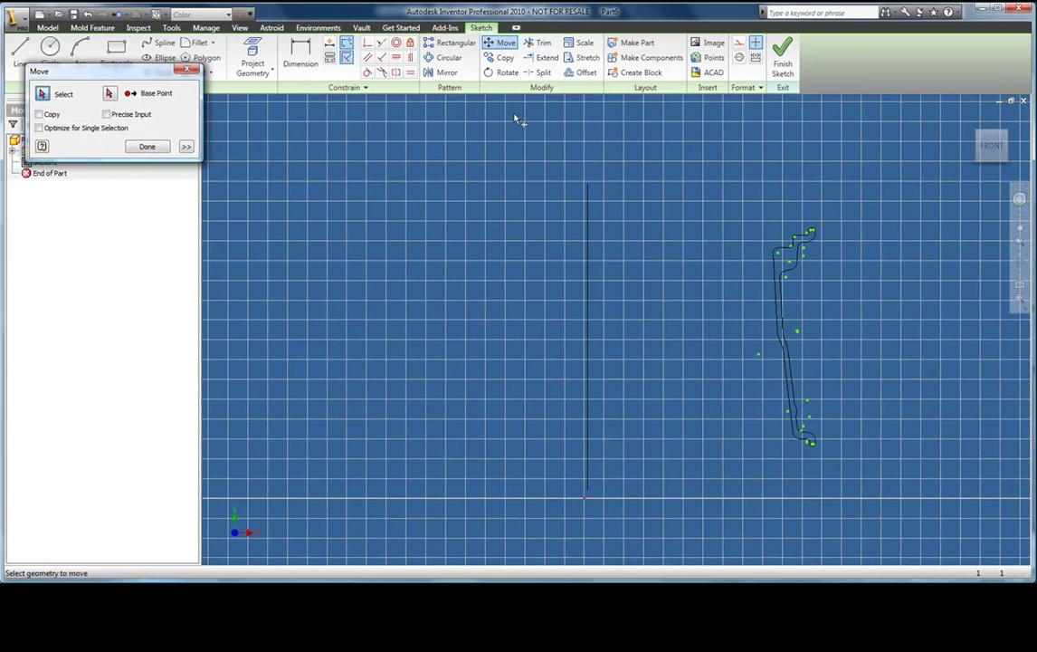
drag(547, 156, 842, 491)
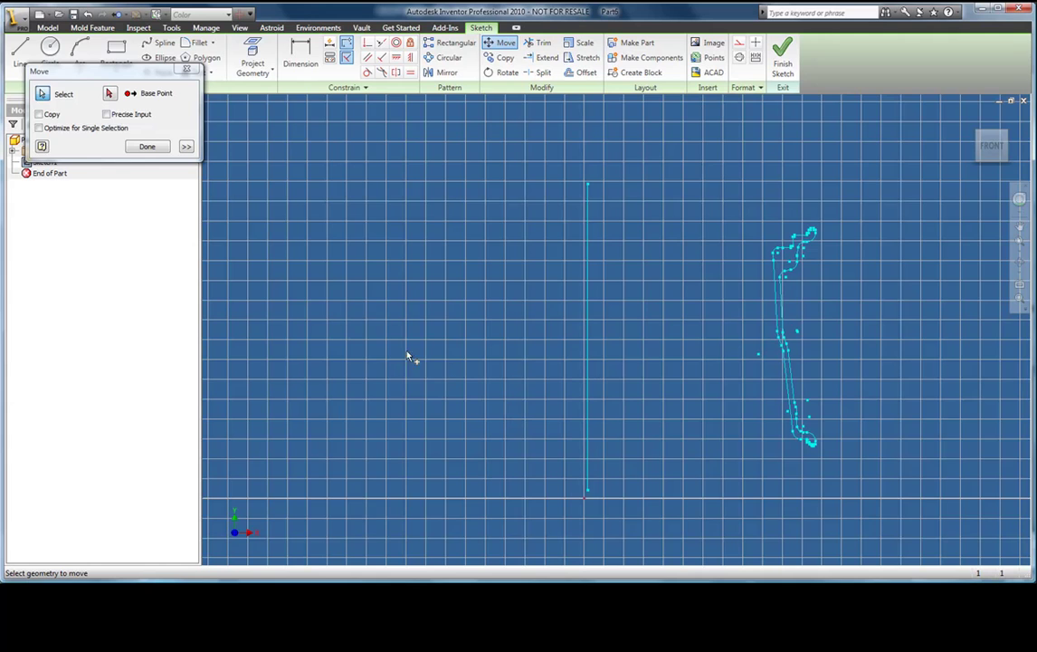
click(110, 95)
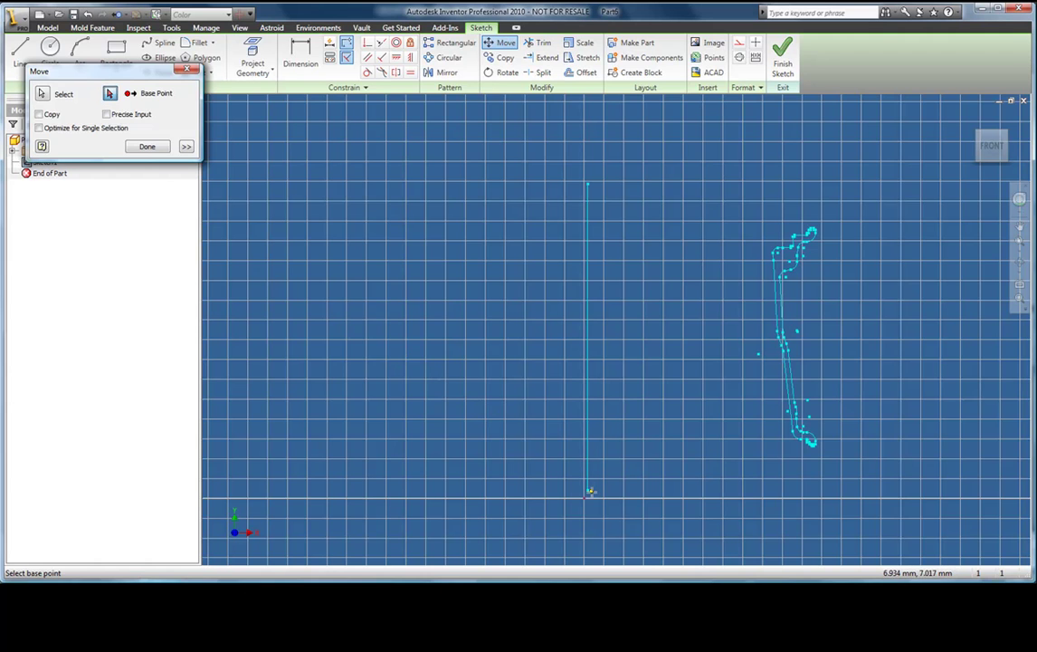
click(588, 490)
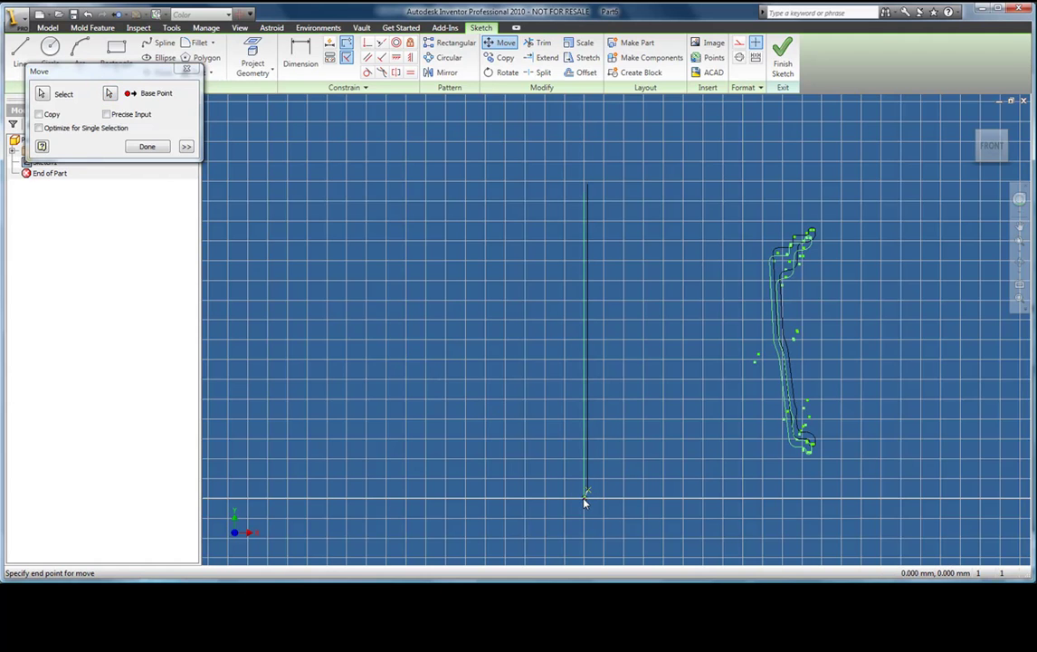
click(584, 502)
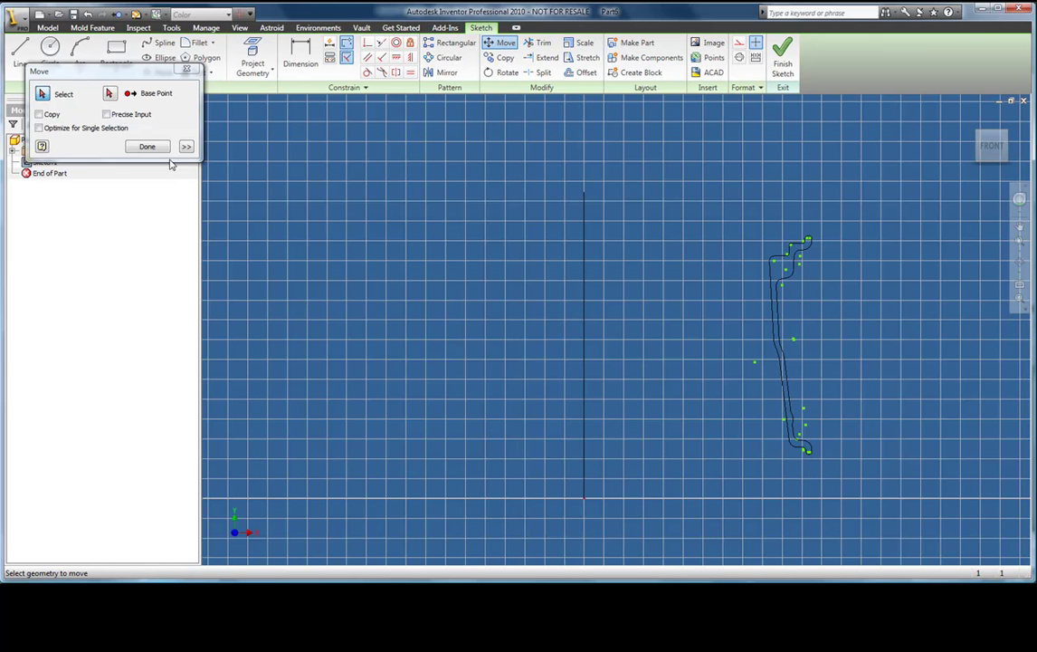
click(147, 146)
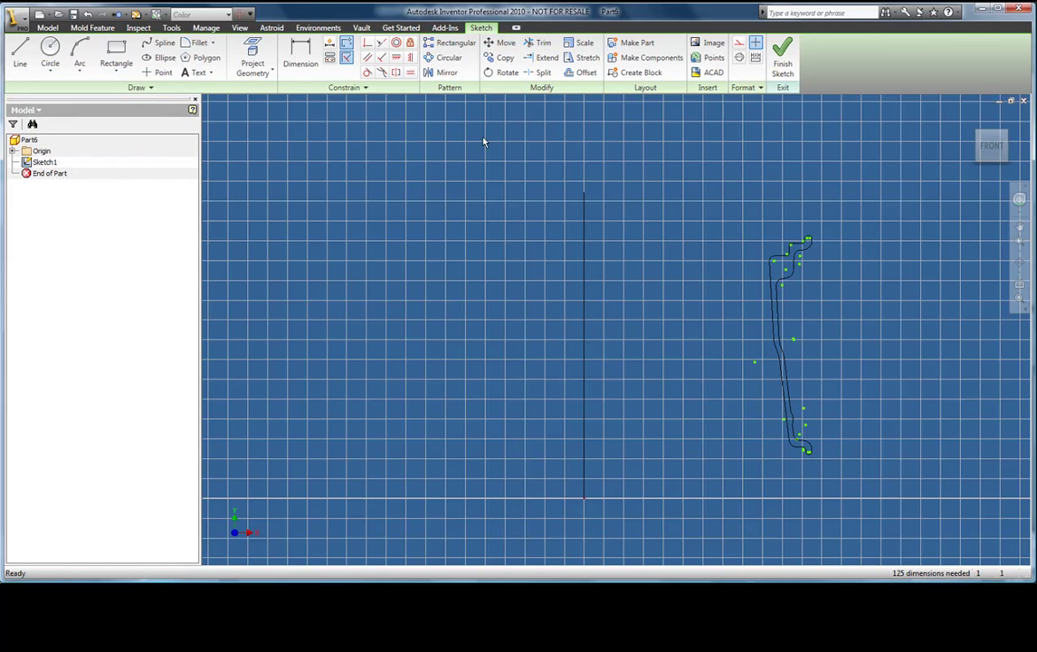
- Finish the sketch and revolve the profile a full 360° about the vertical line as Revolution1
click(782, 59)
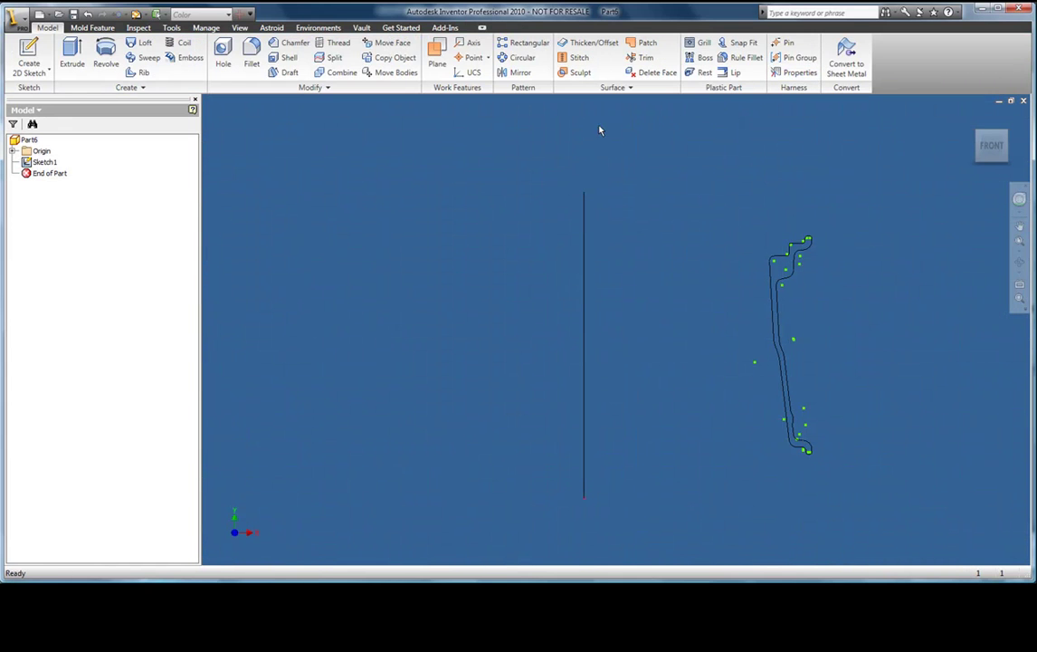
click(111, 65)
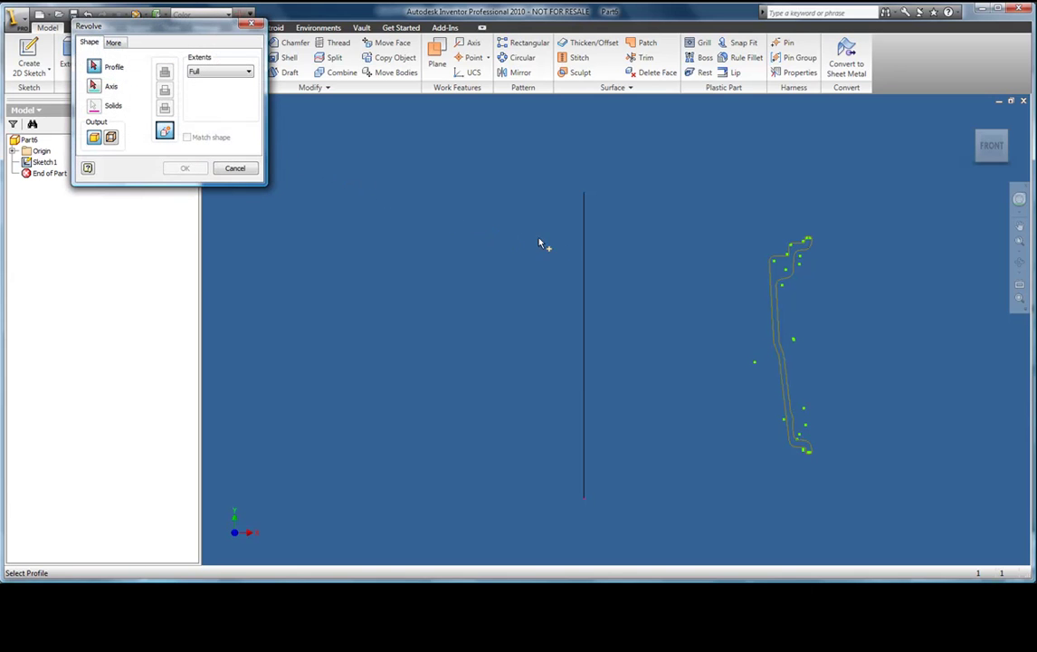
click(775, 270)
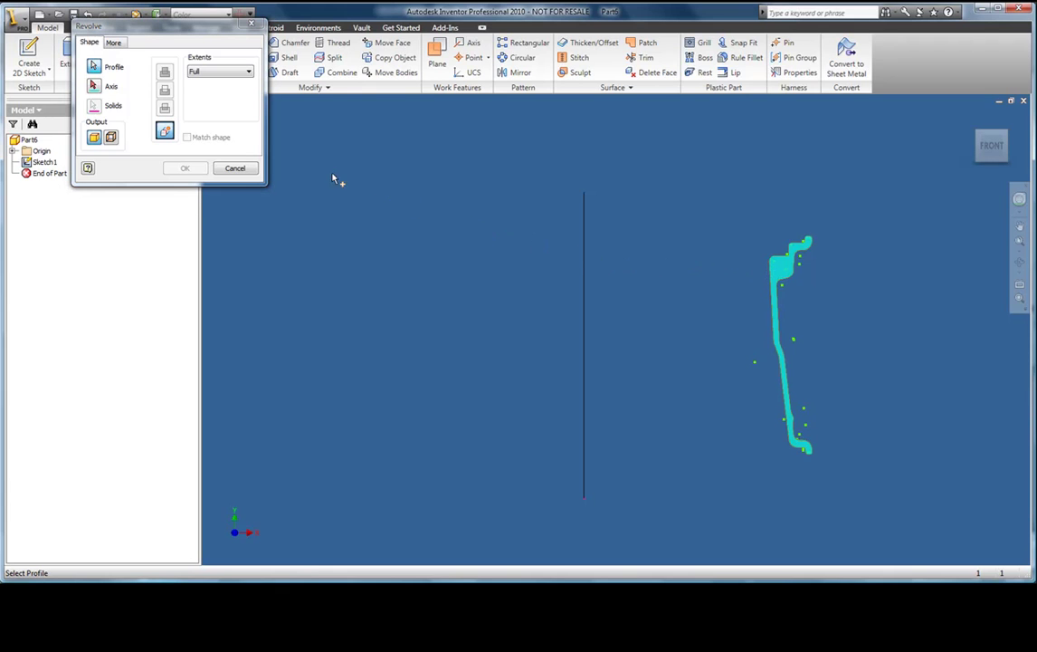
click(96, 88)
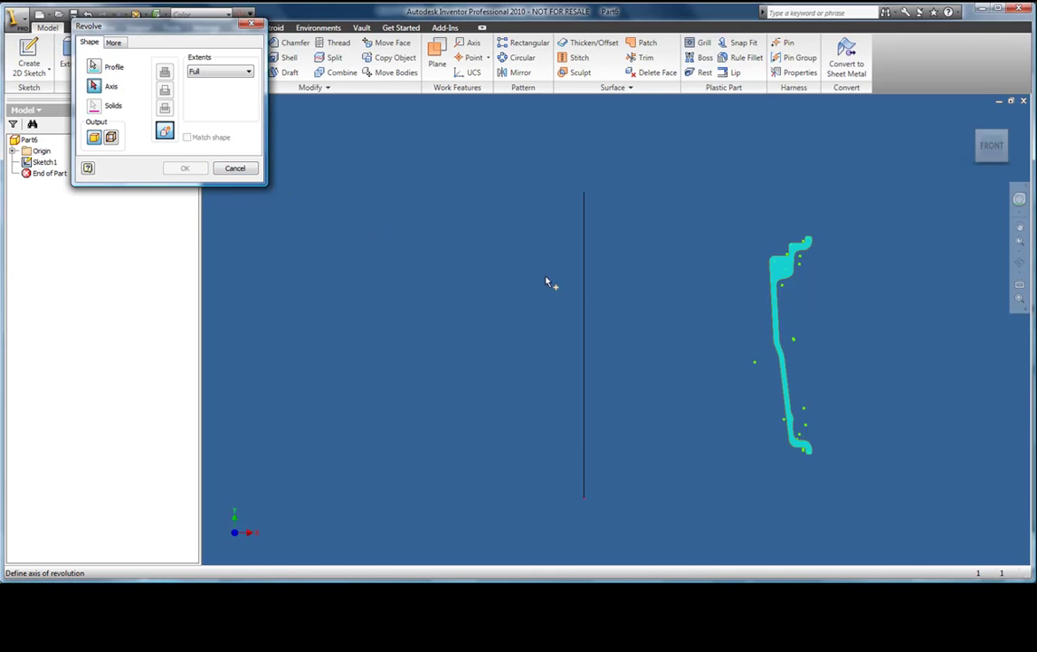
click(584, 290)
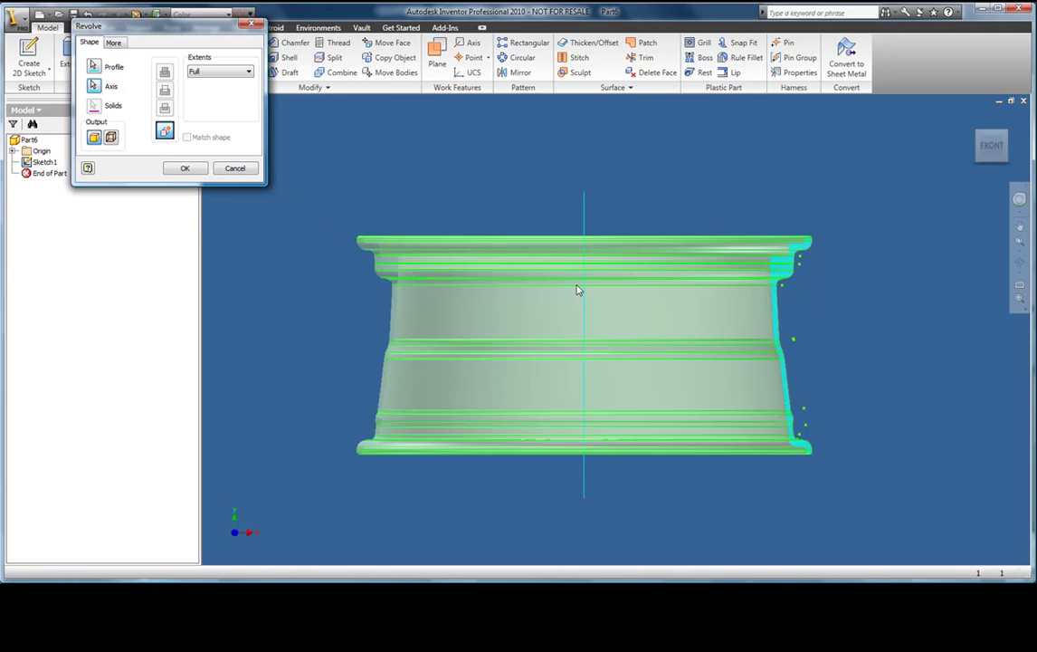
click(195, 168)
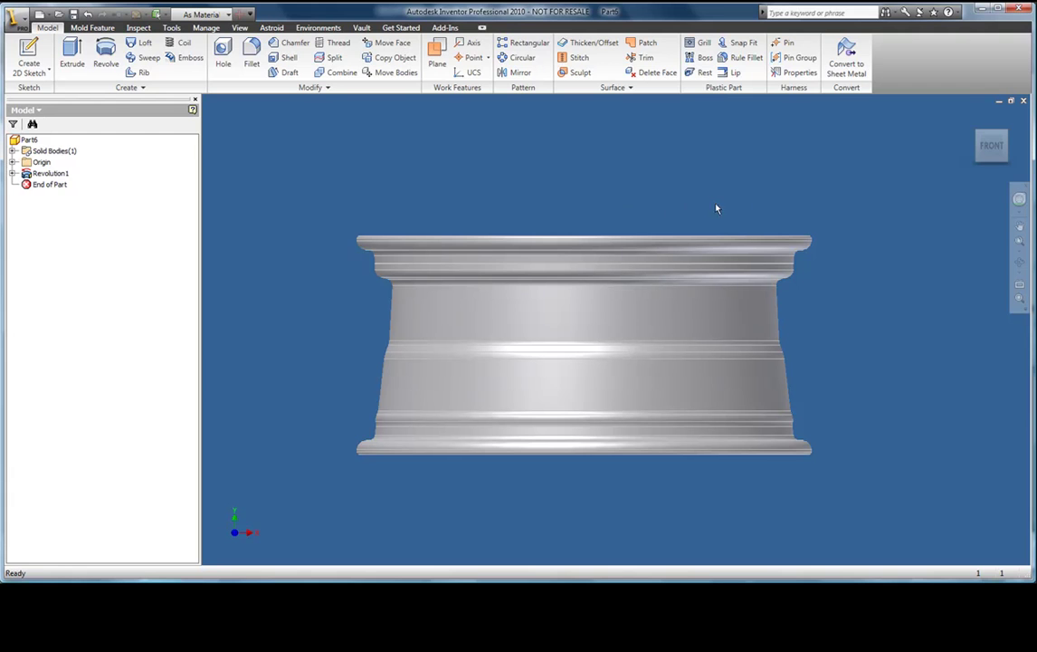
- Switch to an isometric view and create Sketch2 on the wheel rim's top face
click(1004, 137)
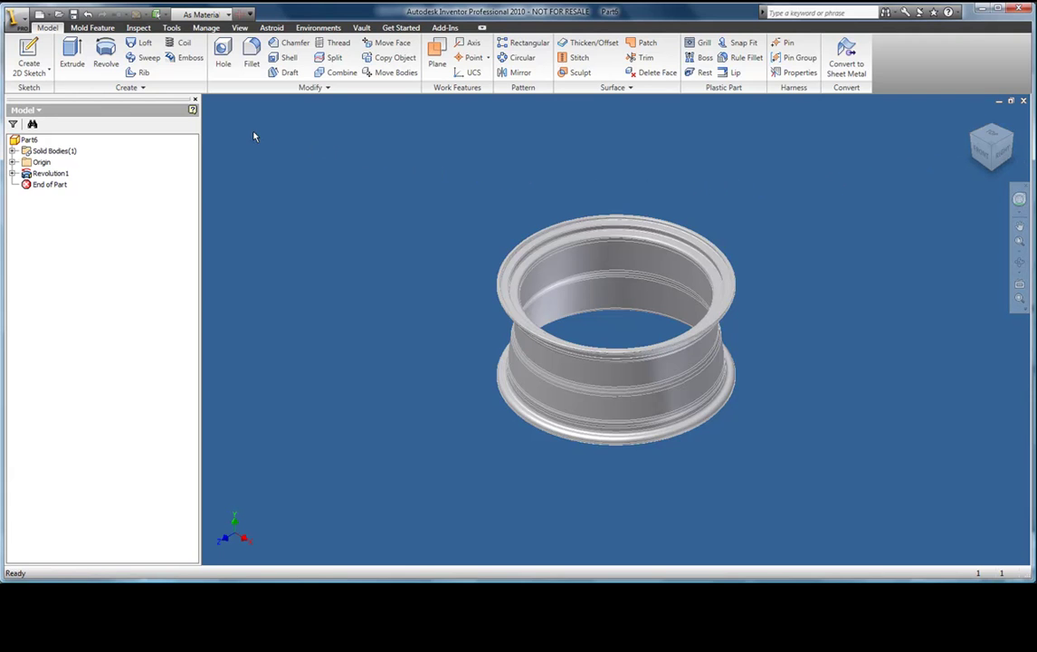
click(50, 52)
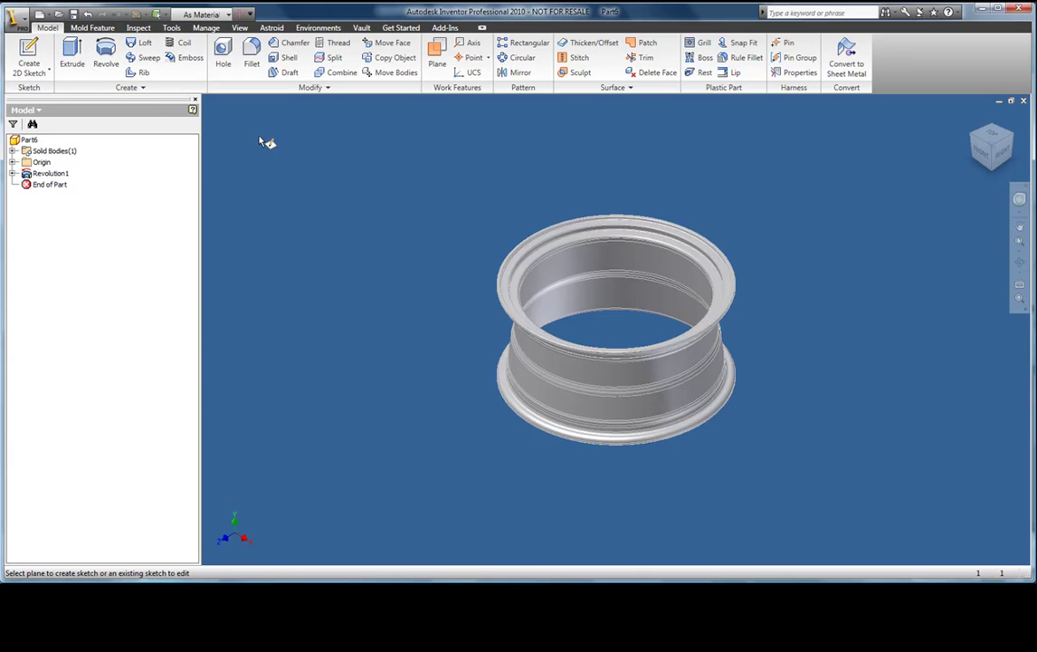
click(535, 257)
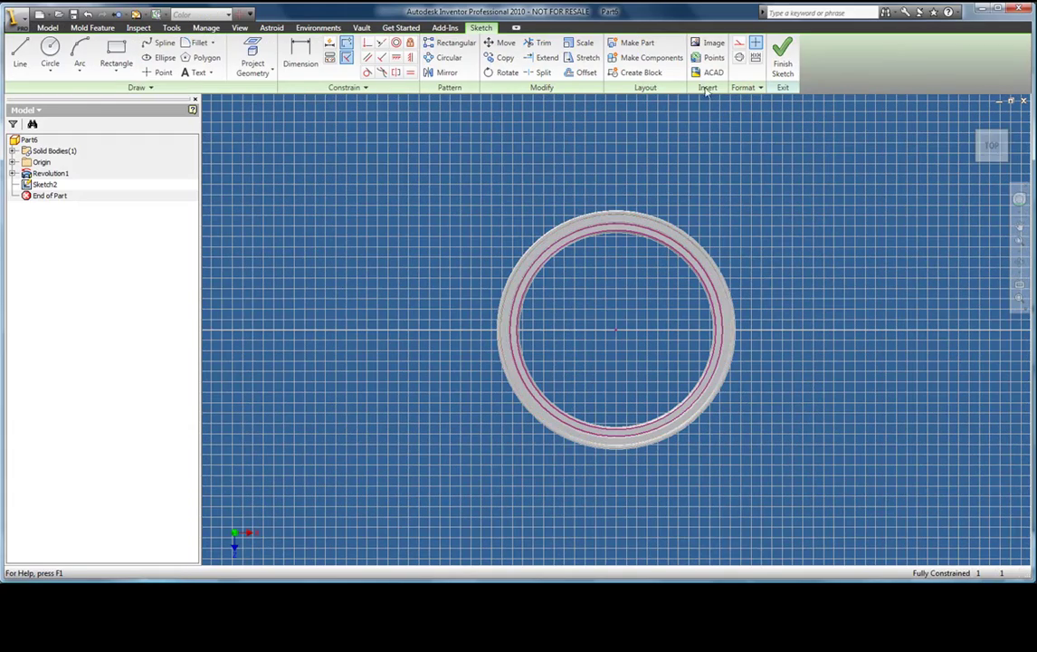
- Import Hub.dwg into Sketch2 with only the Front Section layer included
click(712, 73)
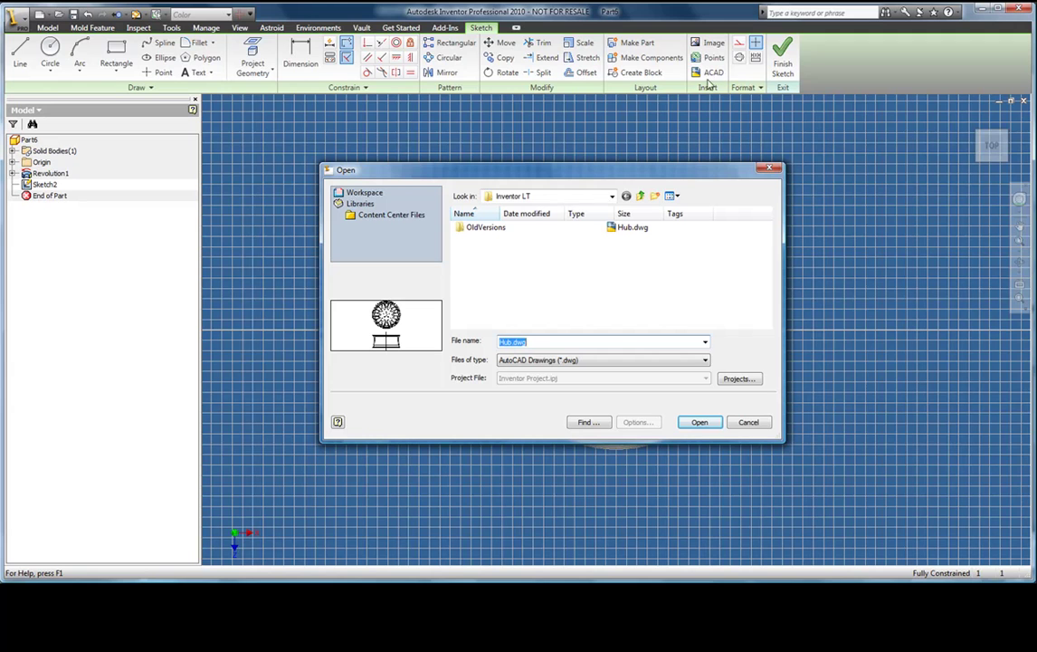
click(642, 228)
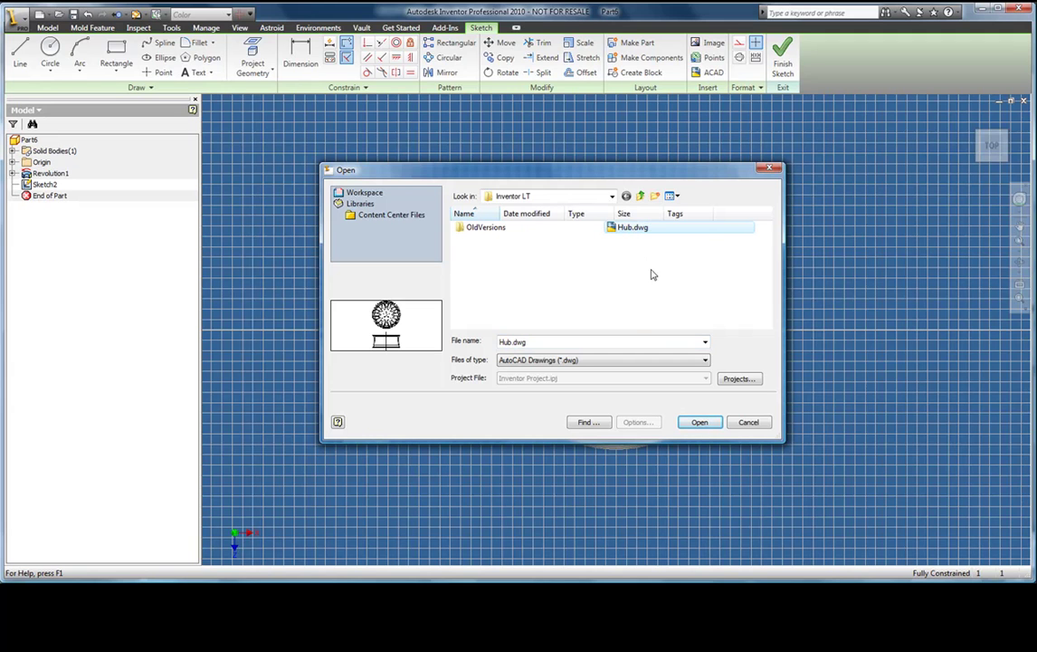
click(699, 422)
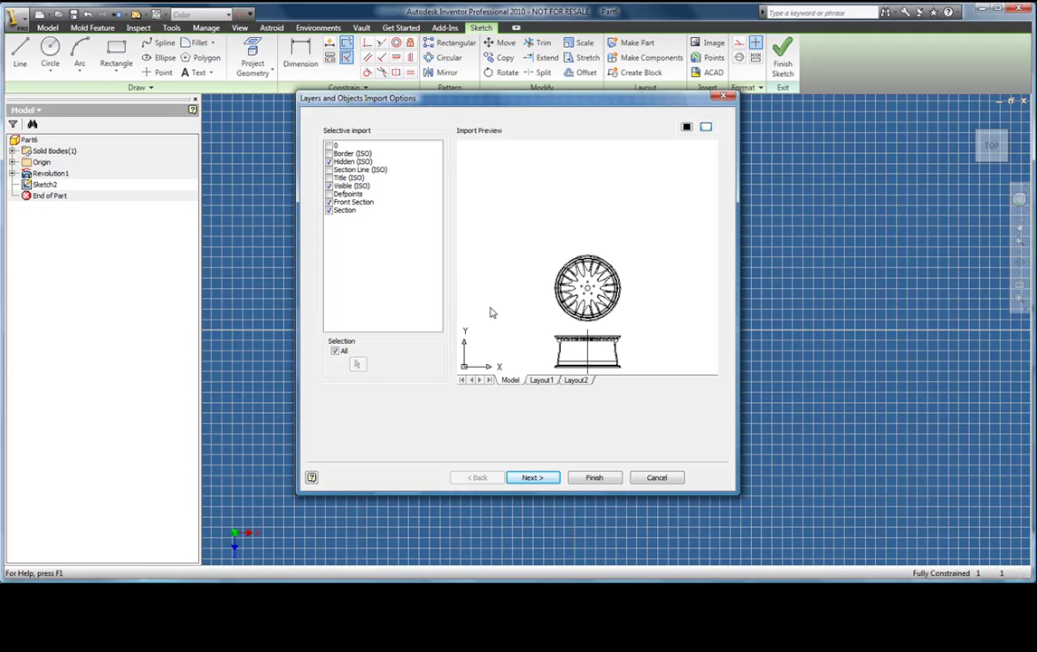
click(329, 162)
click(328, 186)
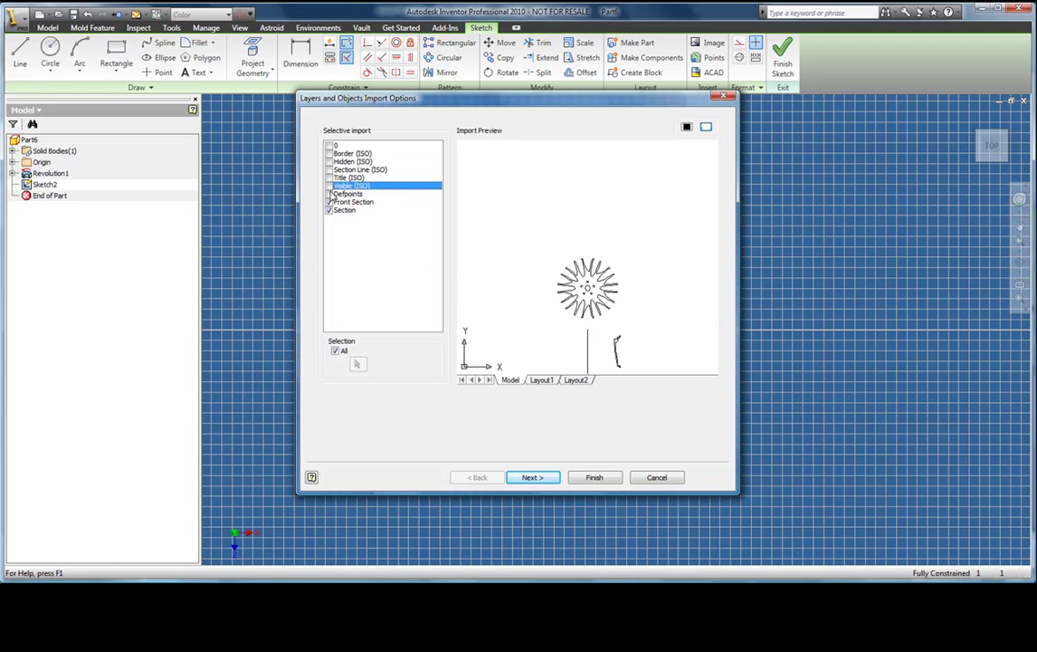
click(329, 202)
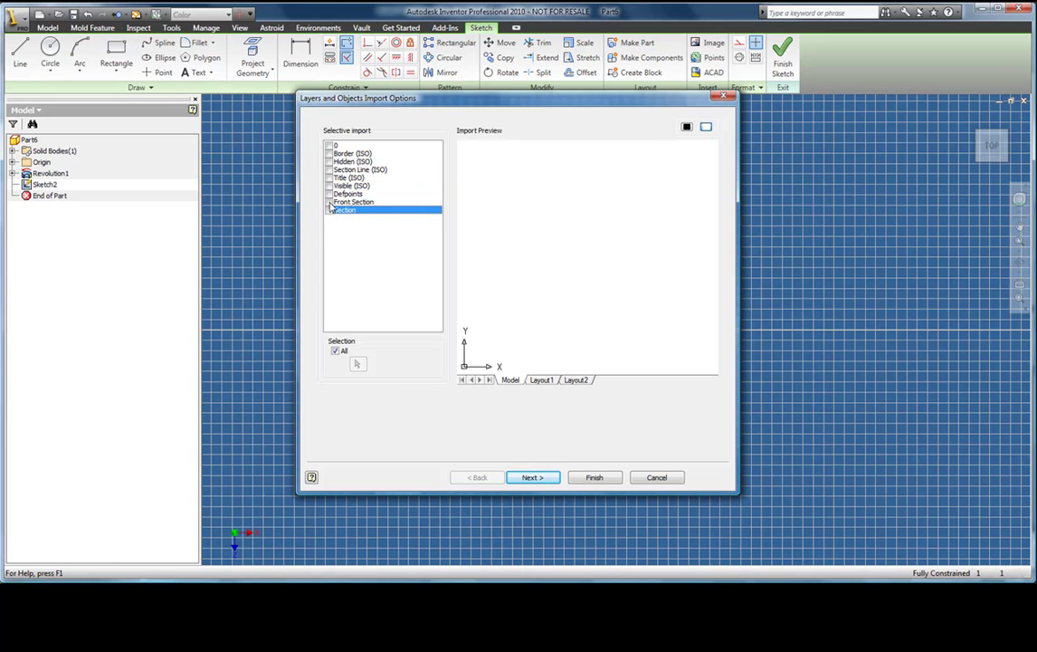
click(330, 203)
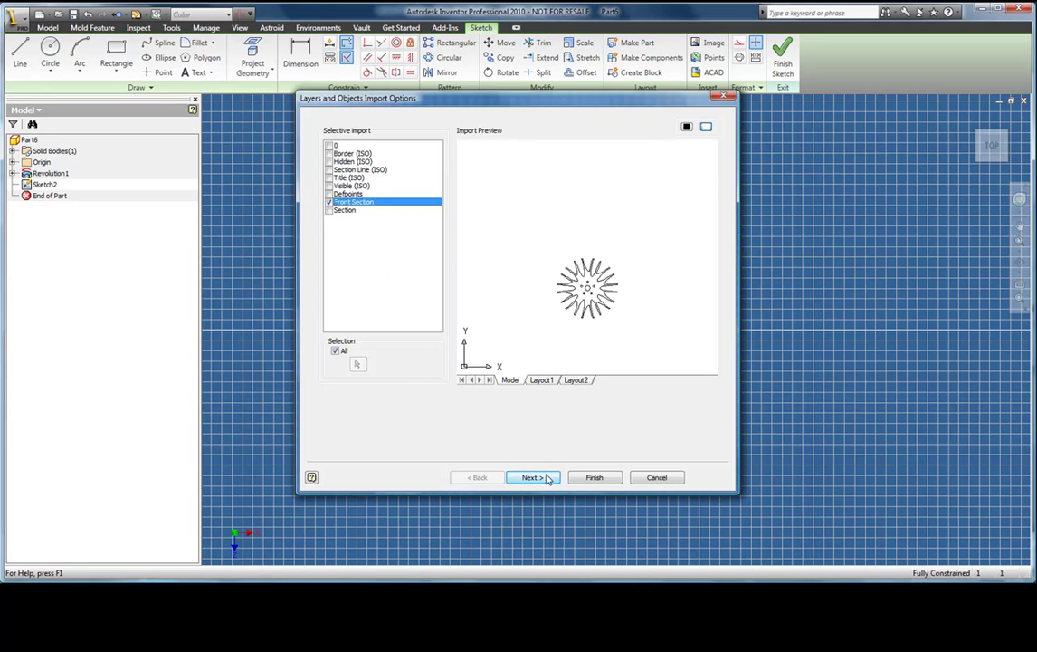
click(535, 477)
click(590, 478)
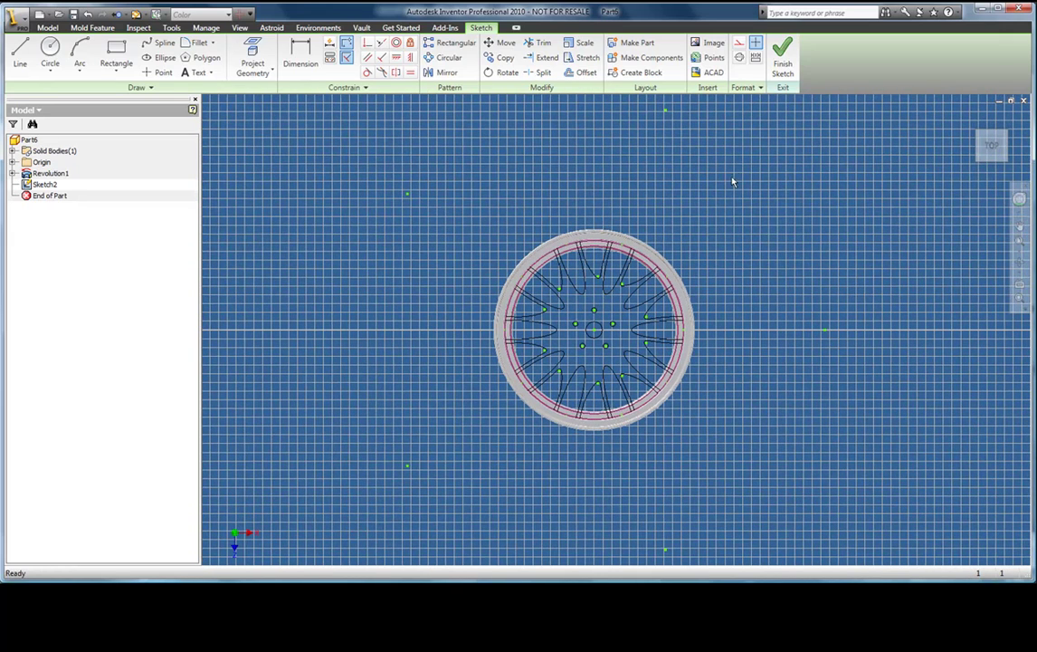
- Finish the sketch and extrude the spoke regions 26 mm symmetric as Extrusion1
click(775, 65)
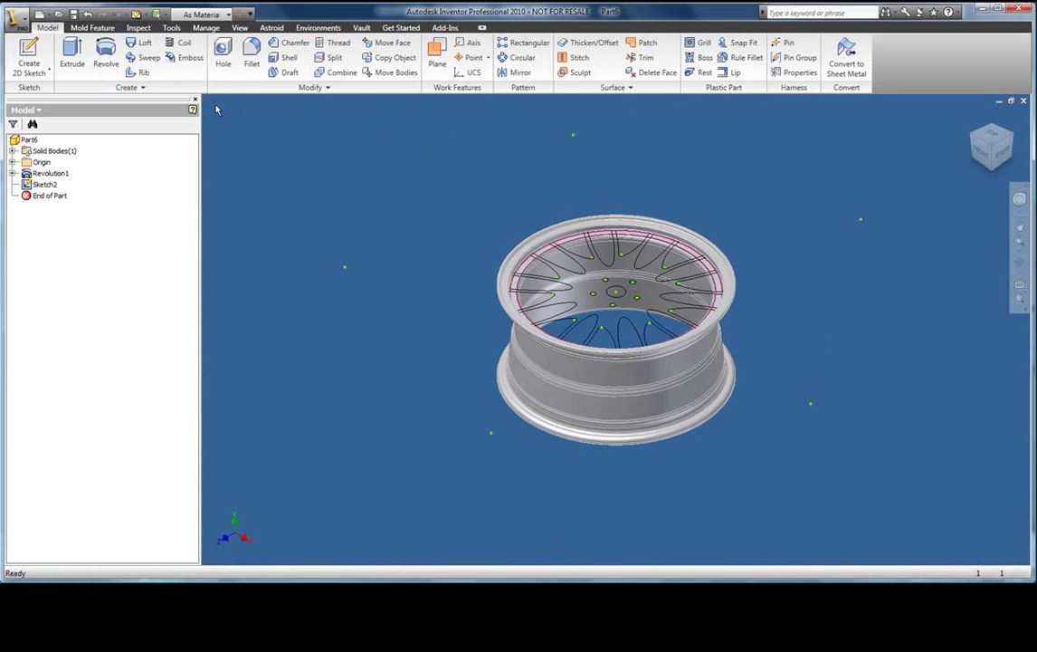
click(73, 55)
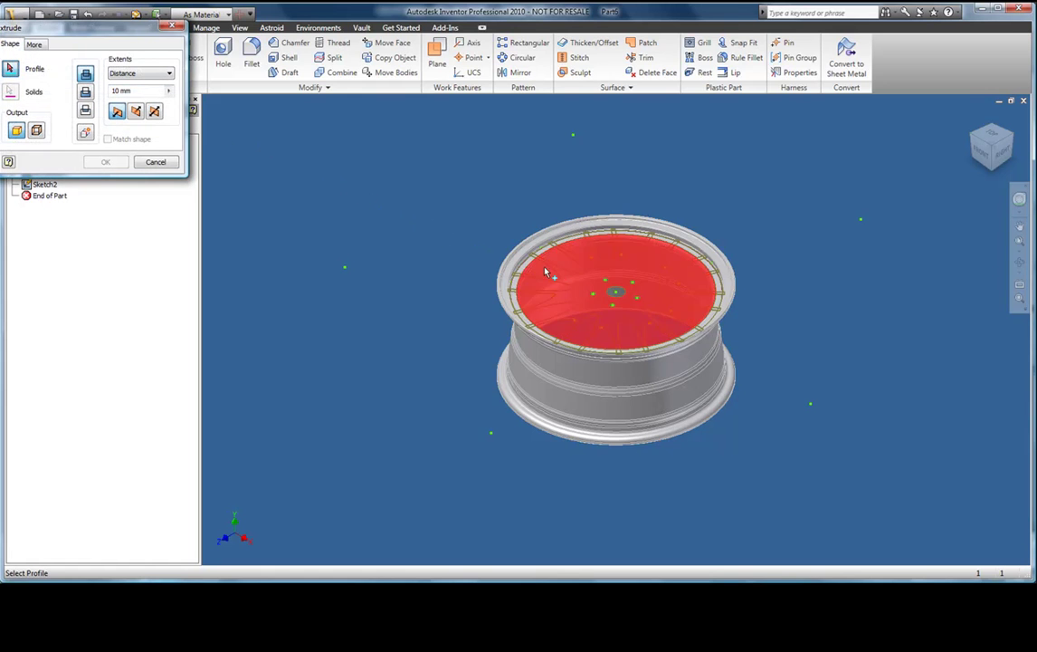
click(563, 277)
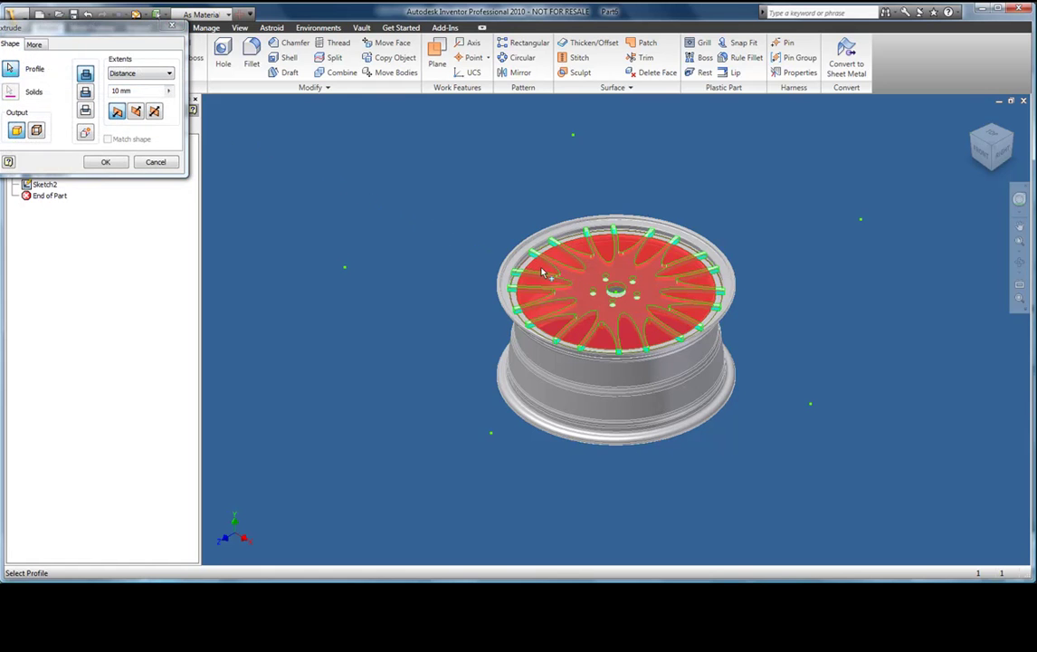
click(509, 267)
scroll(469, 262, up, 3)
middle_drag(472, 260, 339, 233)
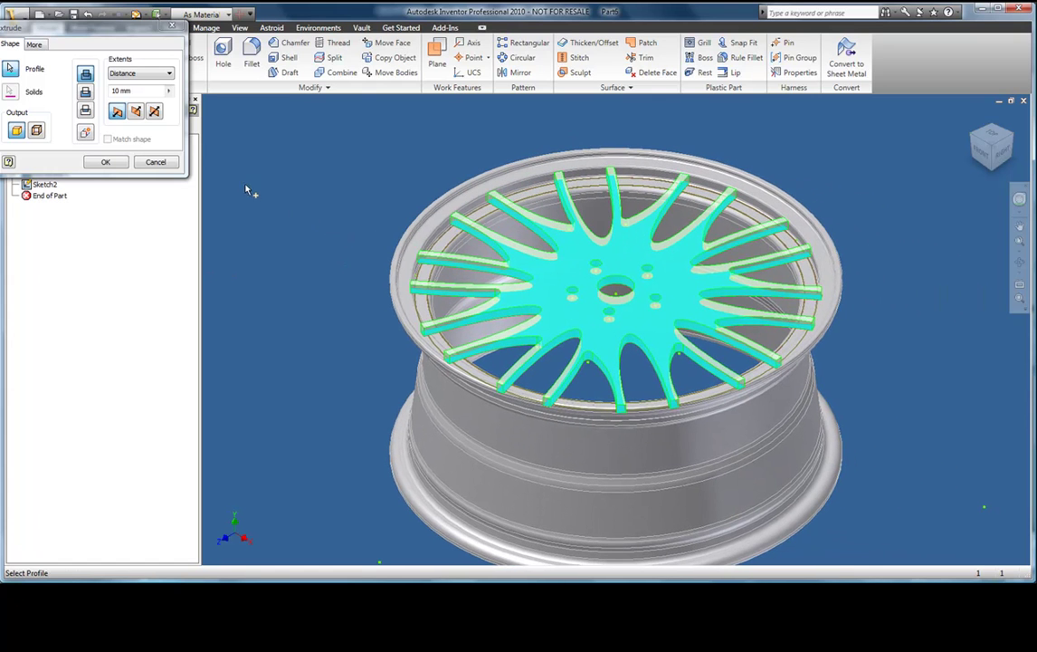
click(137, 111)
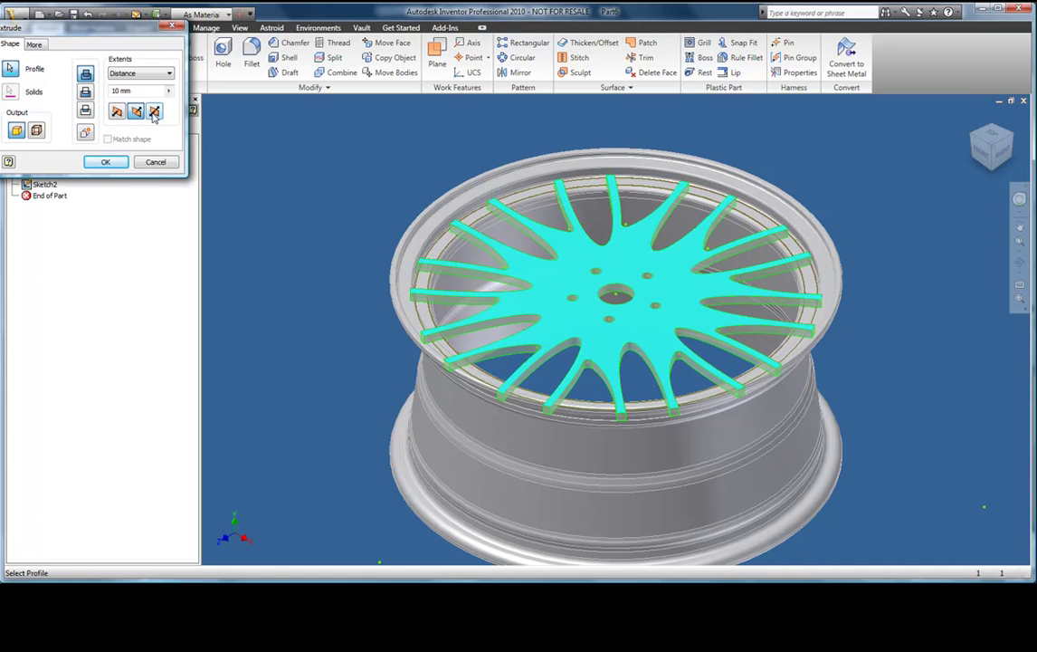
click(154, 111)
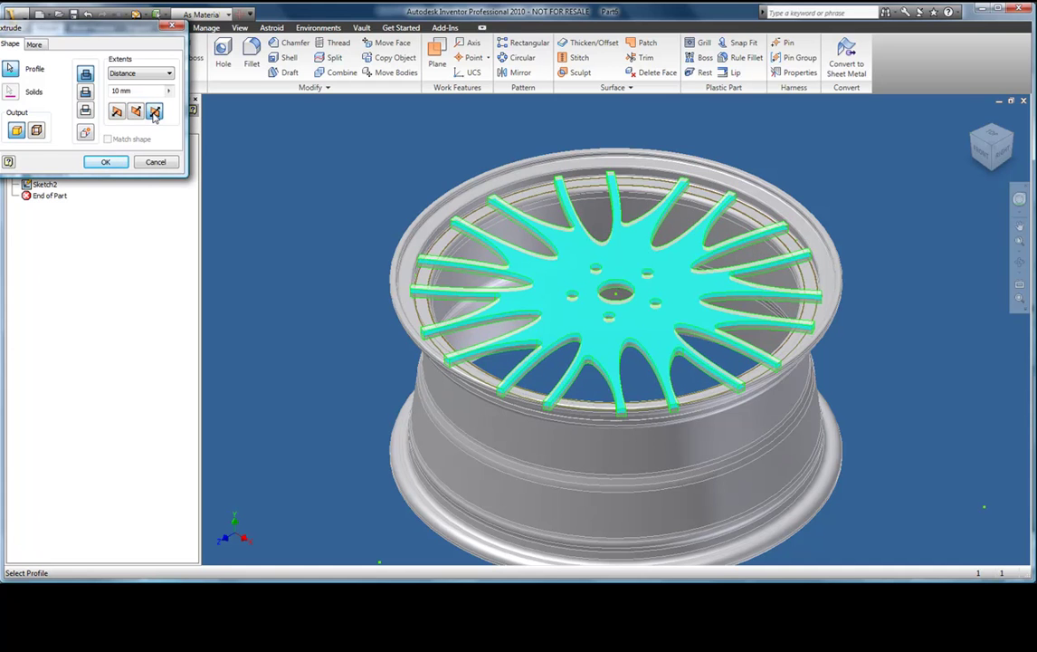
drag(143, 92, 101, 87)
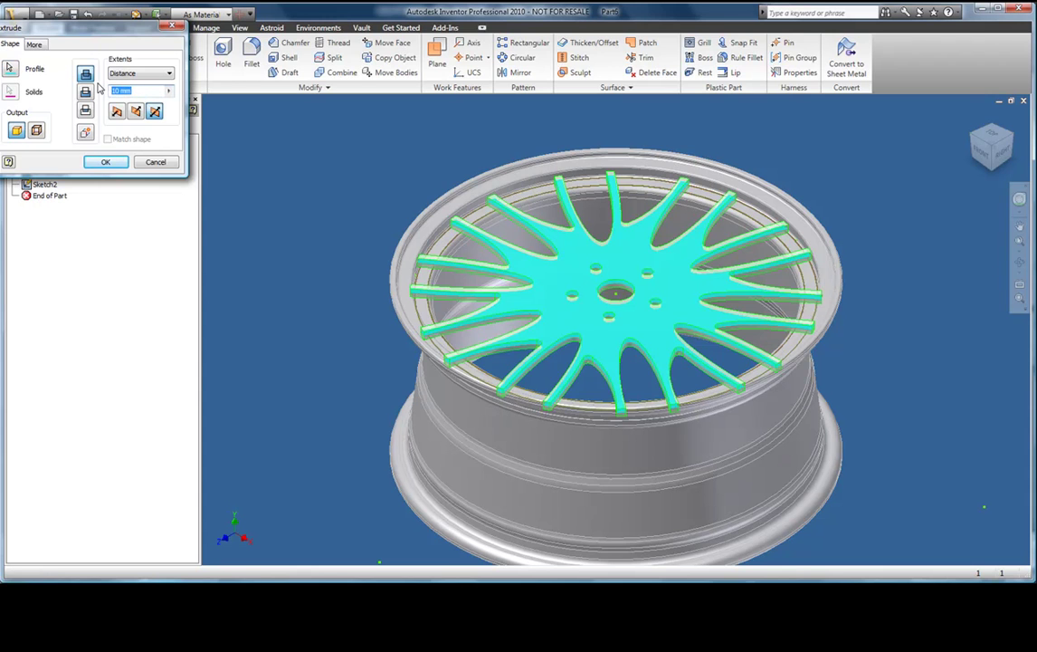
text(26)
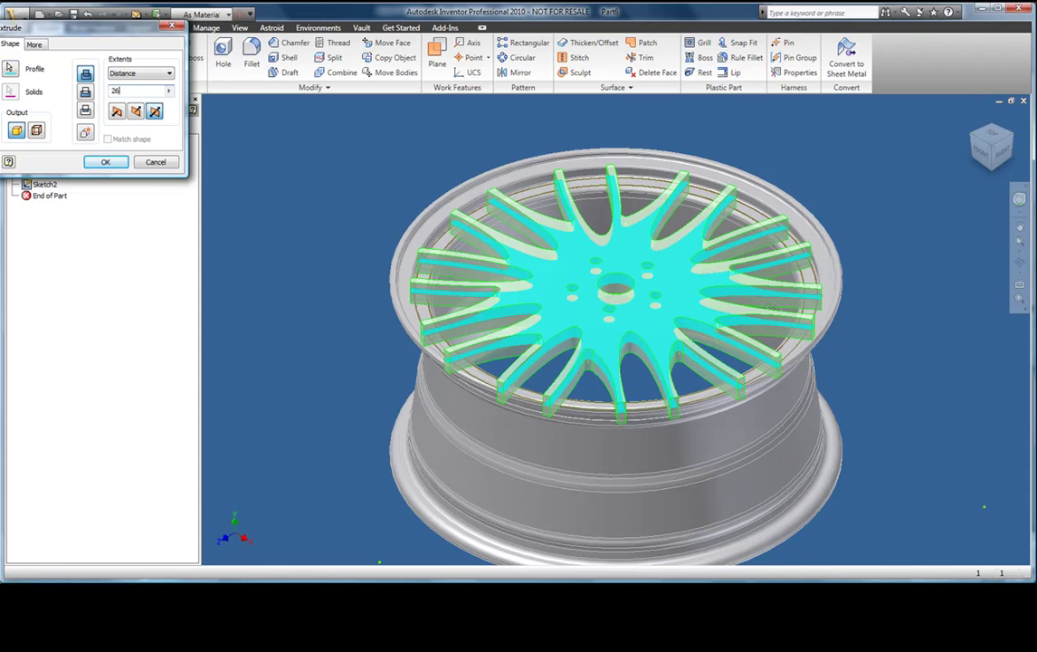
click(104, 161)
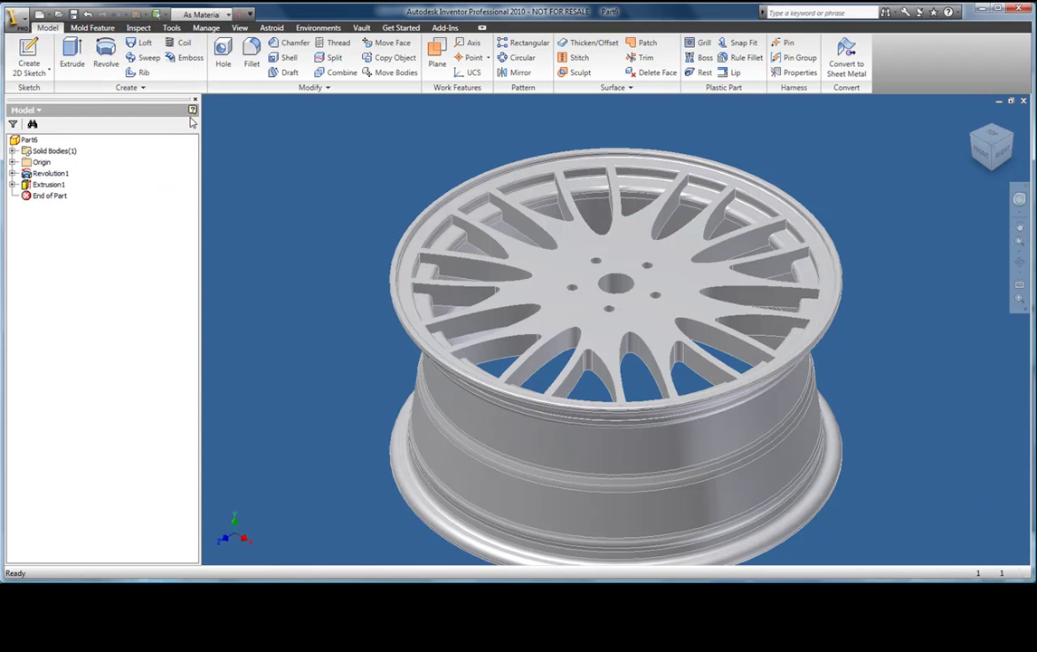
- Start a 2 mm fillet and pick the spoke-opening edge chains until 40 edges are selected
click(251, 53)
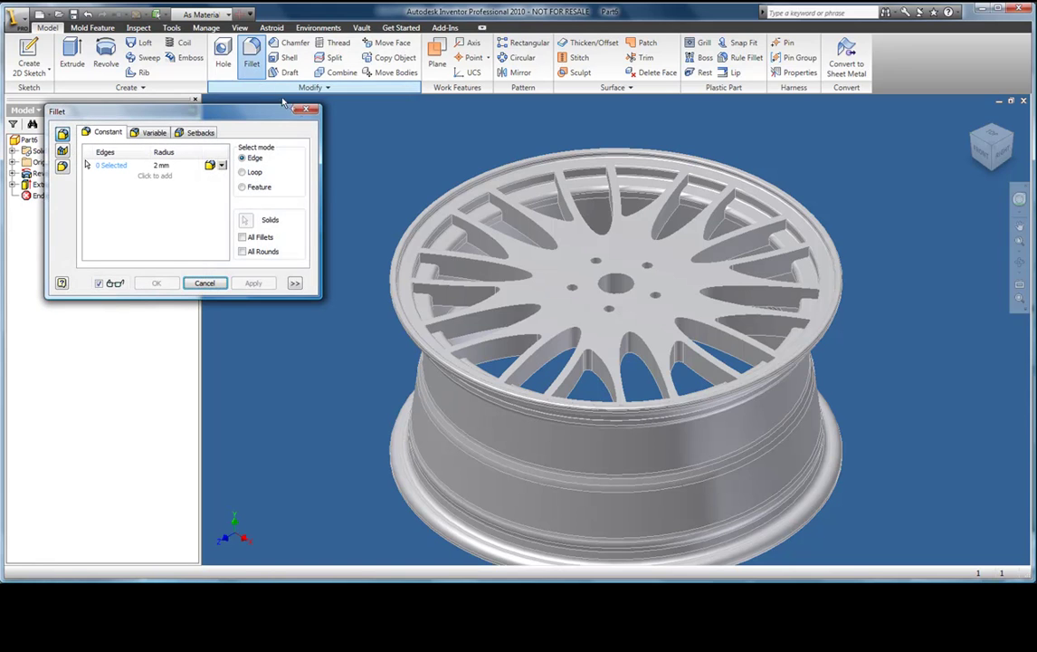
click(466, 224)
click(497, 224)
click(544, 220)
click(593, 222)
click(626, 222)
click(652, 240)
click(715, 237)
click(703, 256)
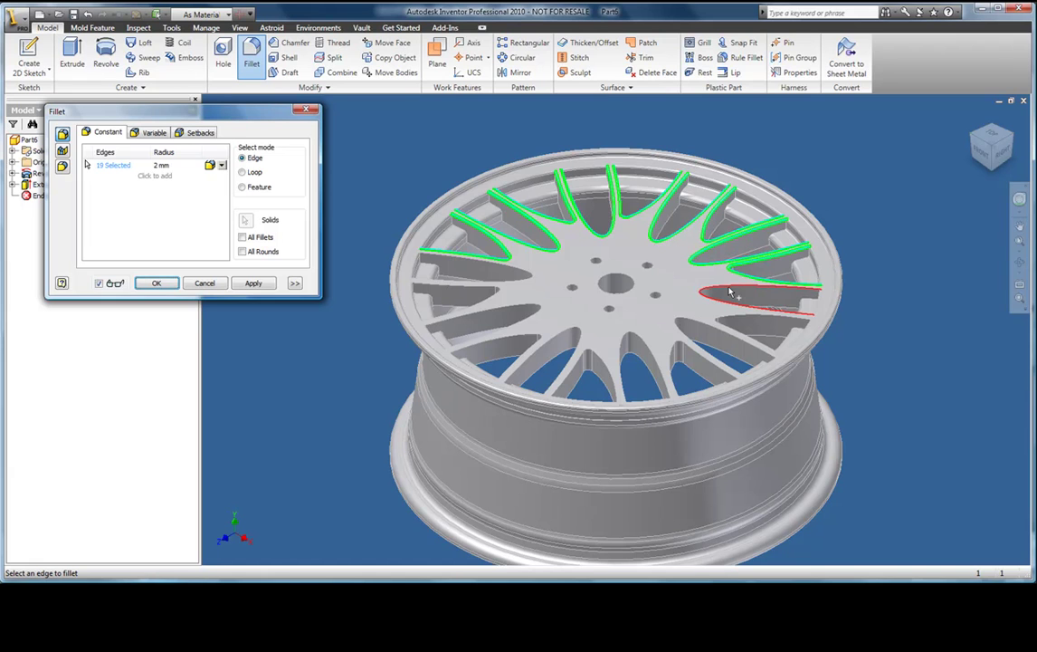
click(726, 306)
click(715, 312)
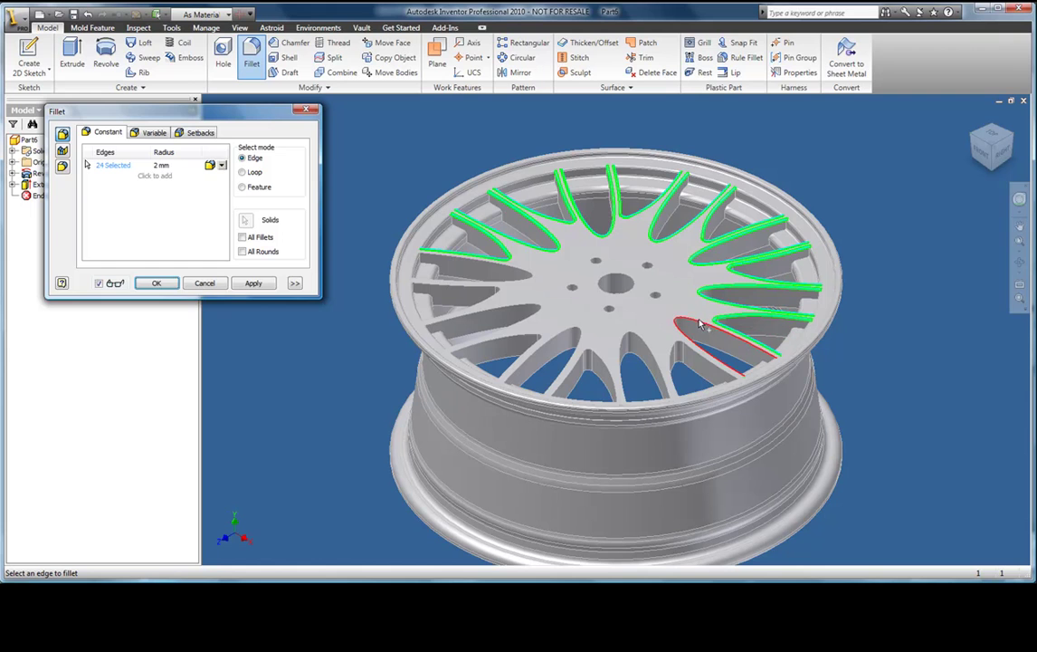
click(685, 348)
click(594, 352)
click(528, 327)
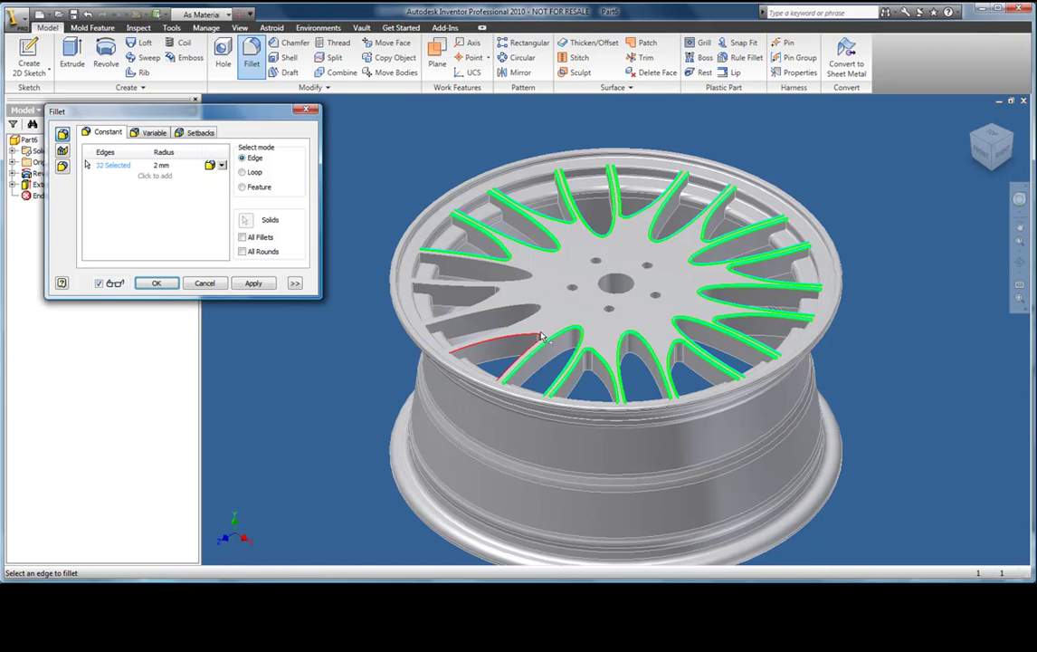
click(534, 319)
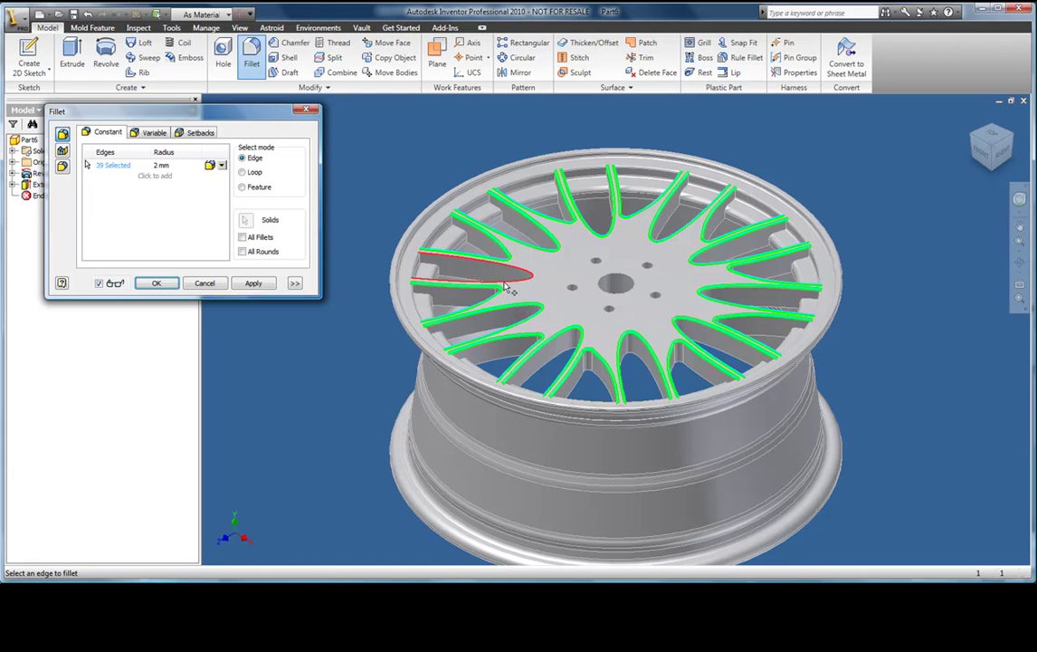
click(503, 285)
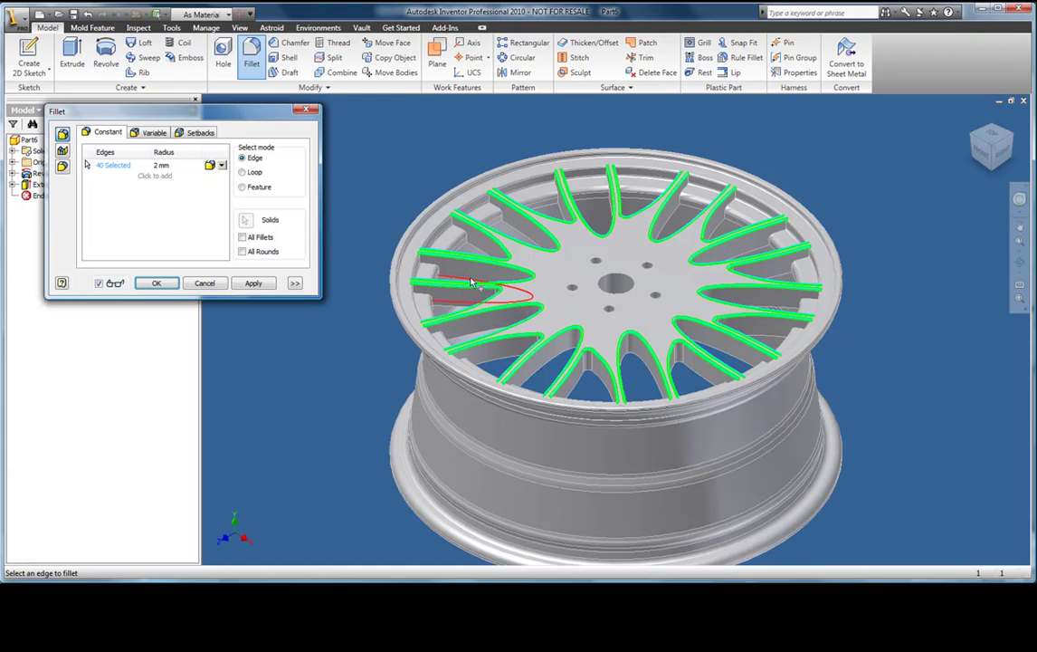
click(471, 283)
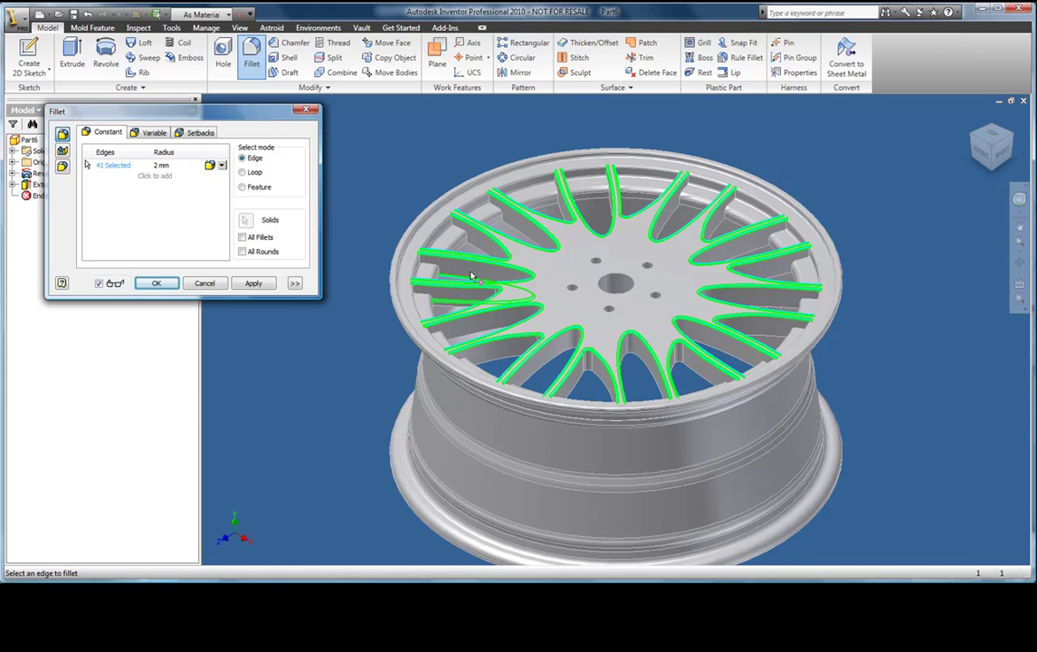
ctrl+click(470, 279)
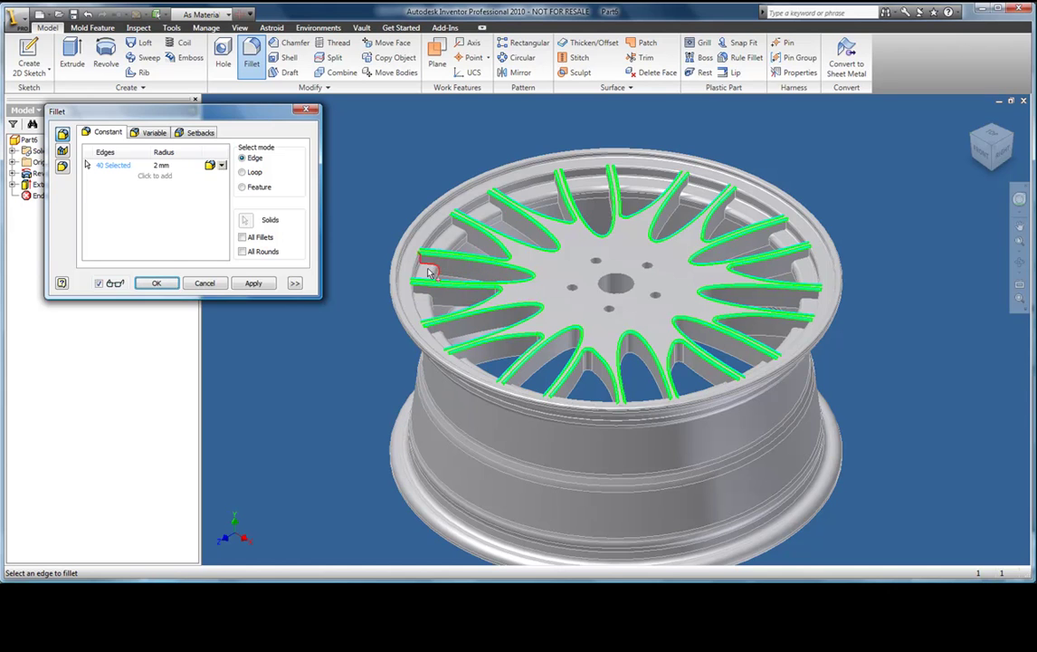
- Apply the 2 mm fillet as Fillet1 and set the wheel's appearance to Chrome
click(156, 282)
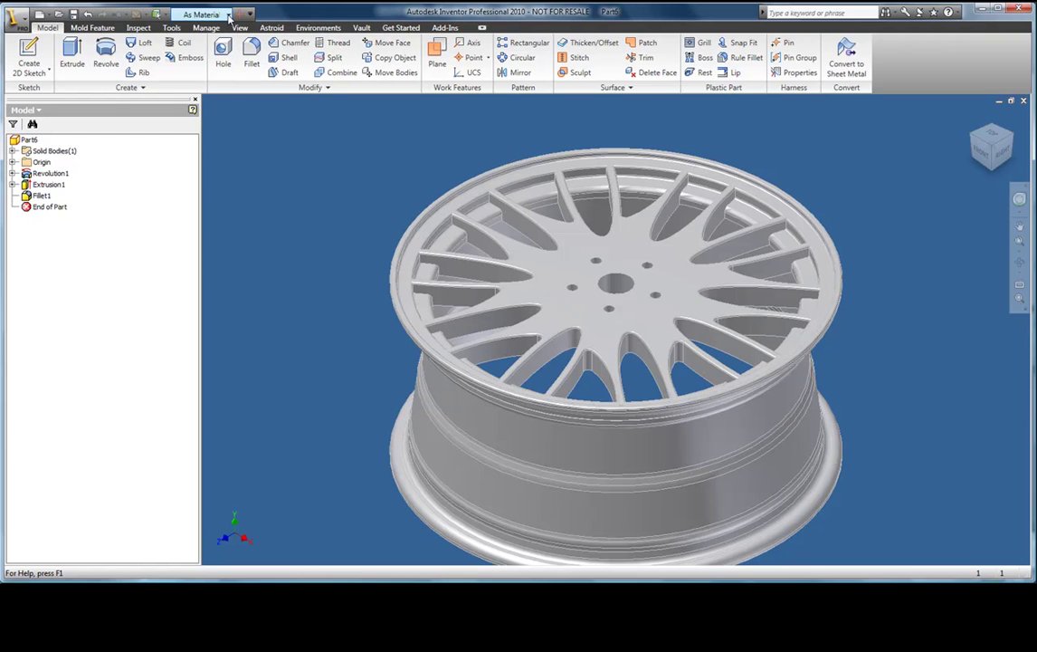
click(229, 15)
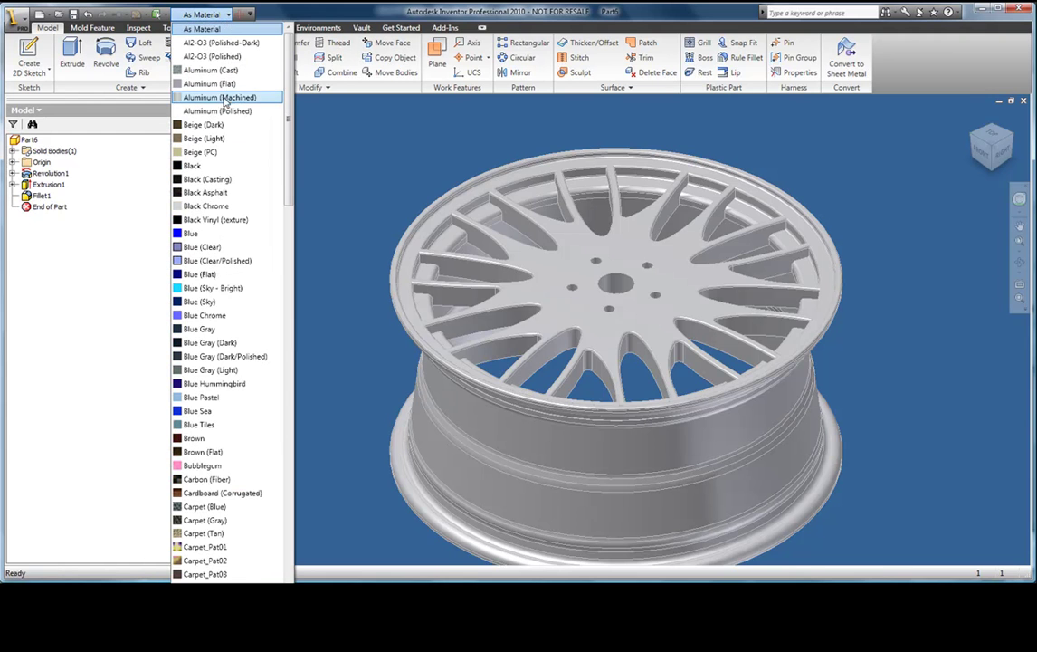
scroll(231, 172, down, 3)
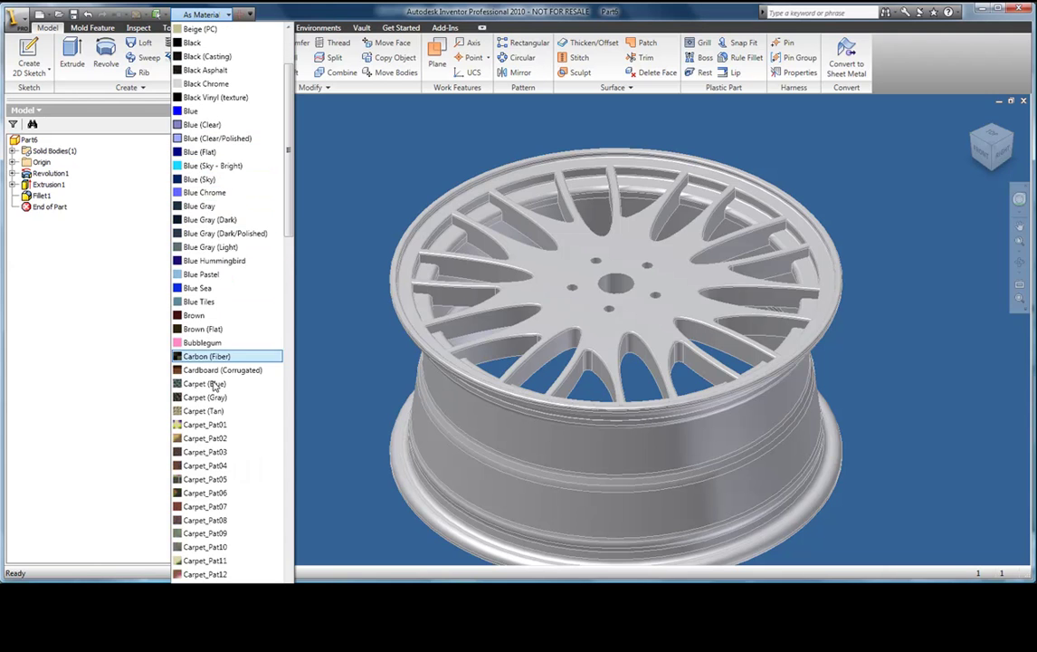
scroll(210, 436, down, 2)
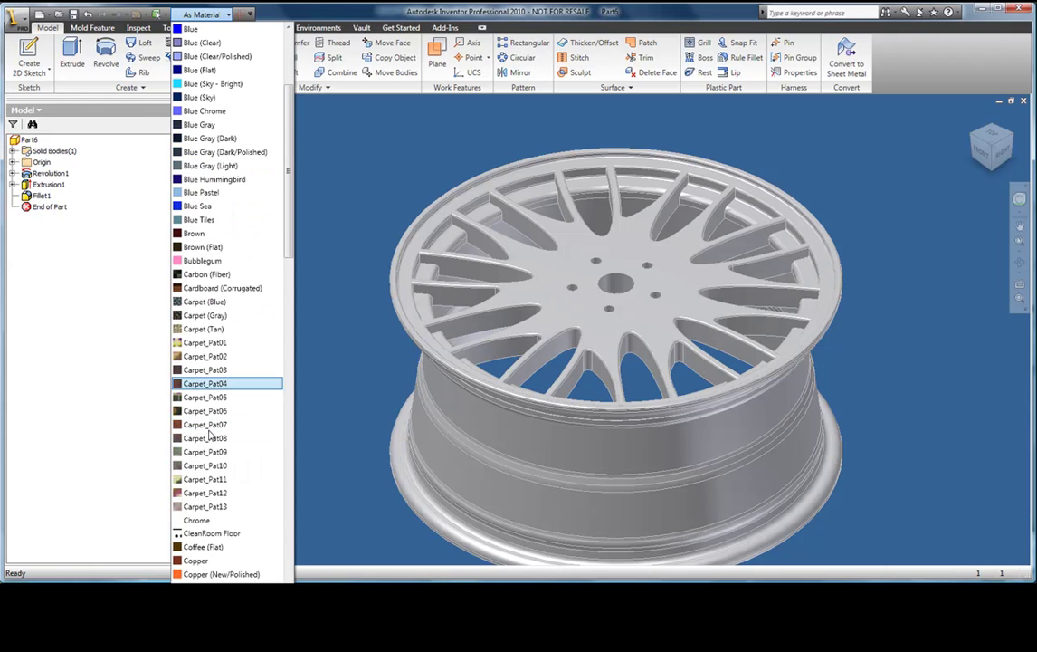
click(208, 519)
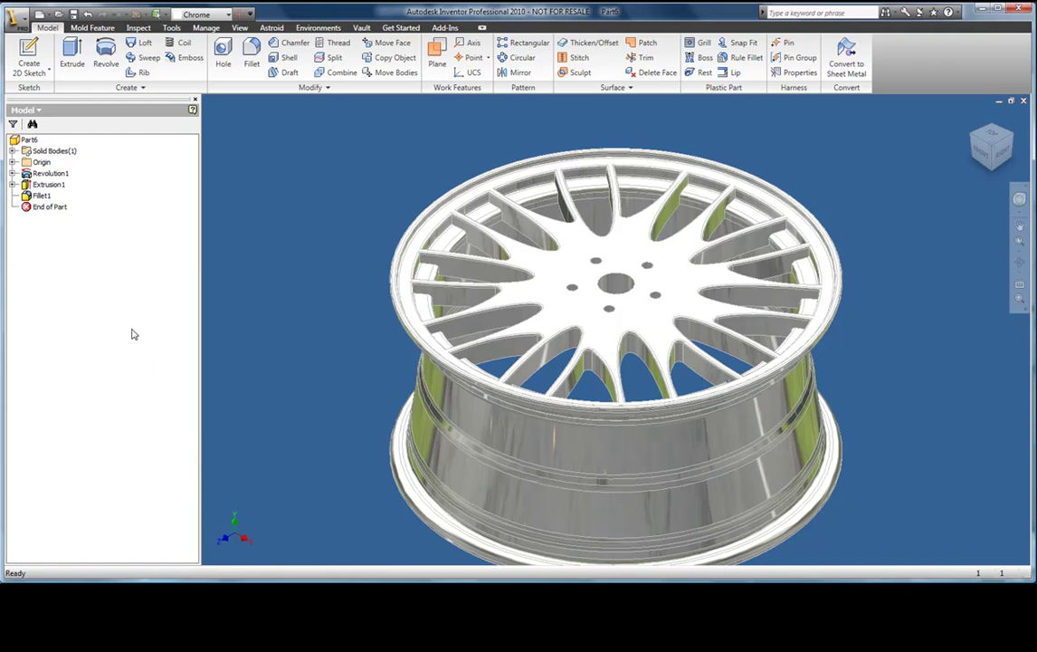
- Set Part6's material to Alloy Steel in iProperties' Physical tab, giving 28.446 kg
right_click(29, 141)
click(67, 301)
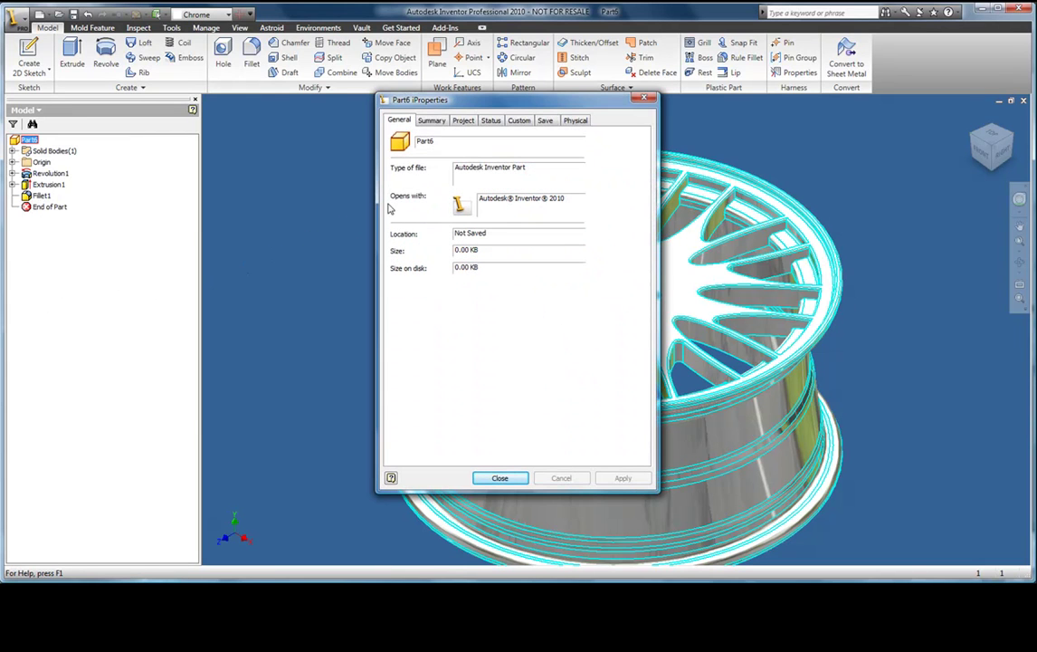
click(577, 121)
click(553, 179)
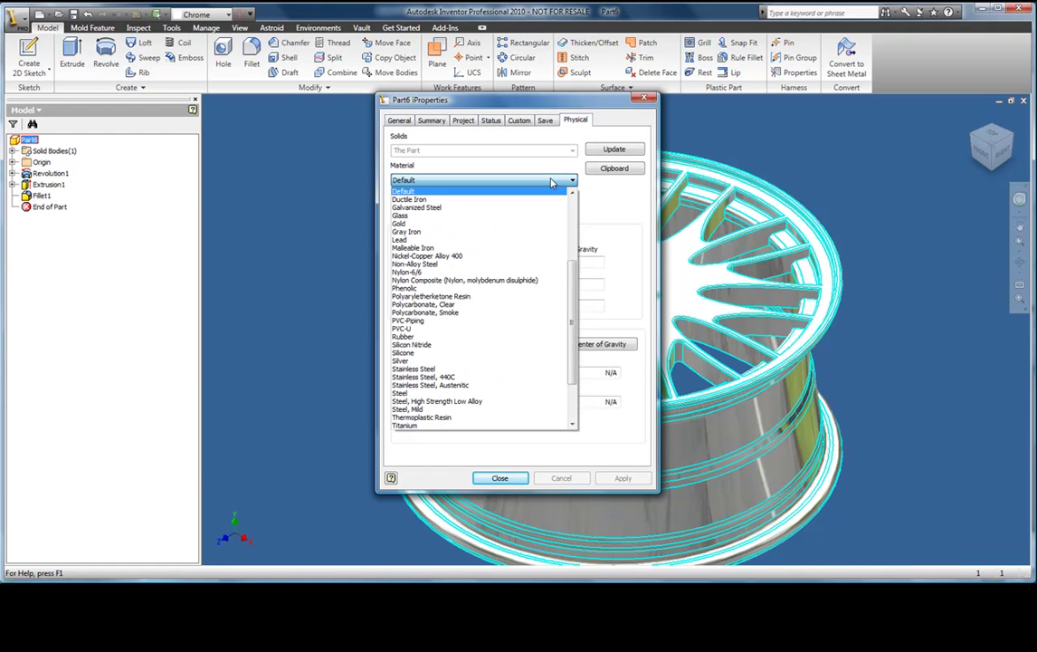
drag(576, 276, 577, 208)
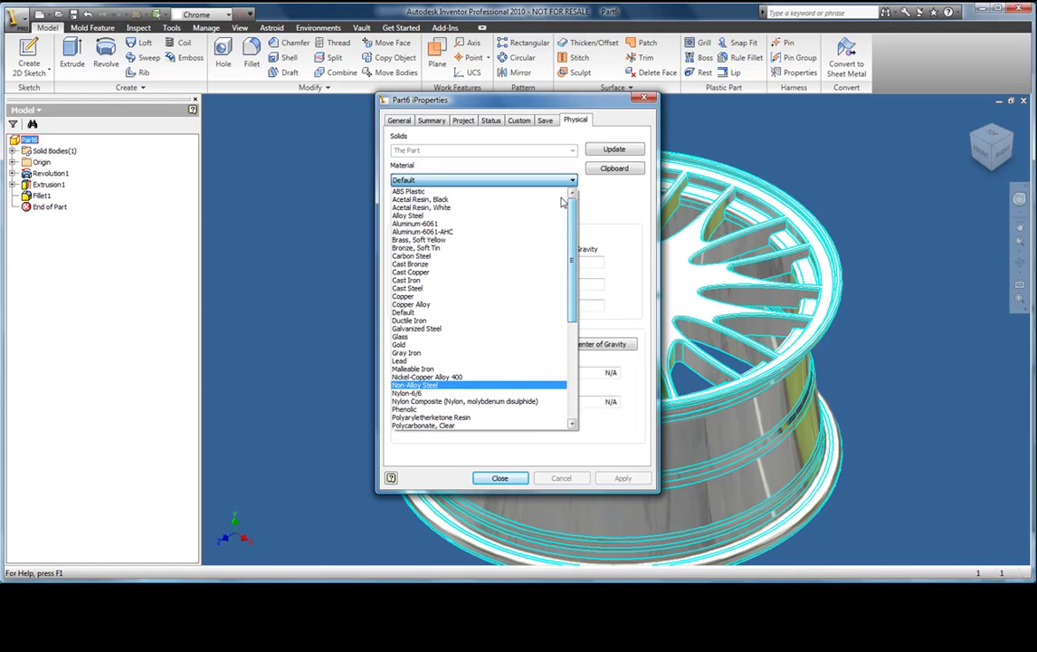
click(522, 216)
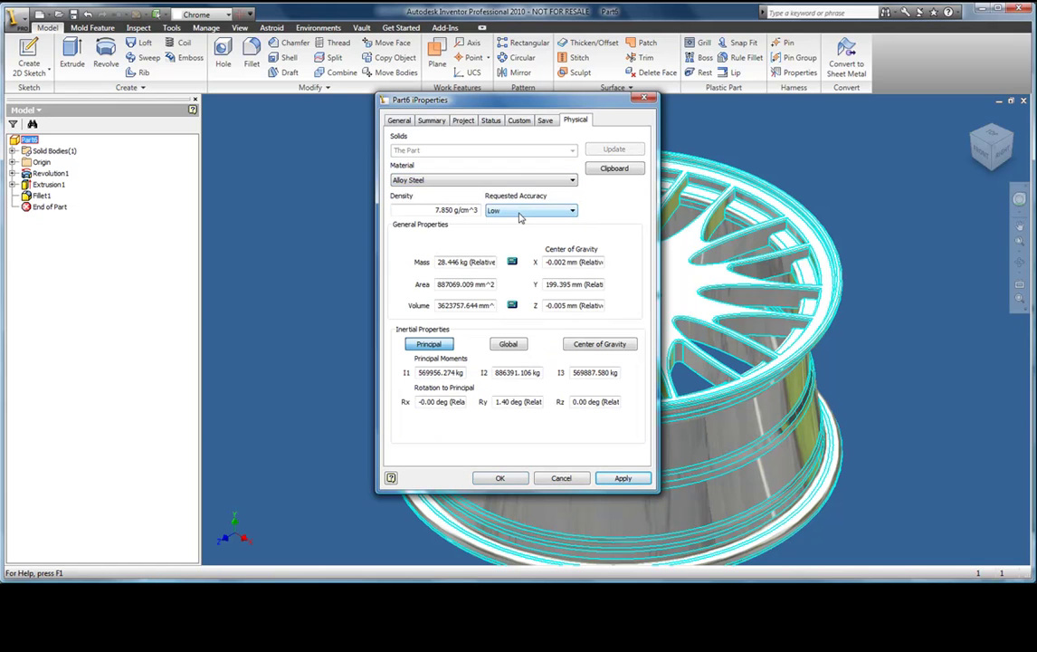
click(499, 479)
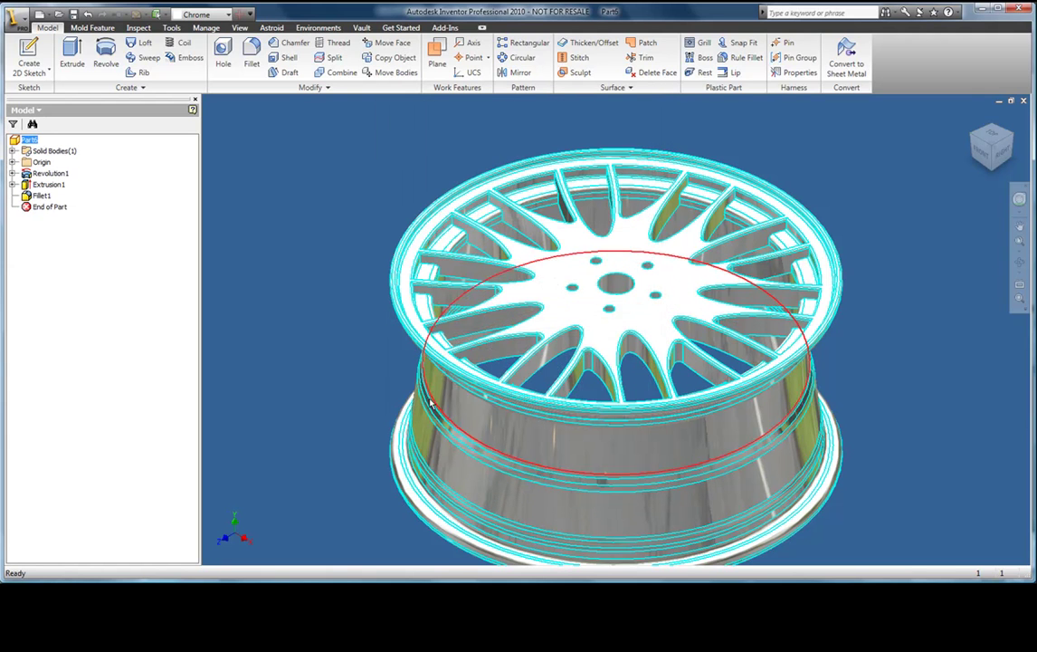
click(317, 232)
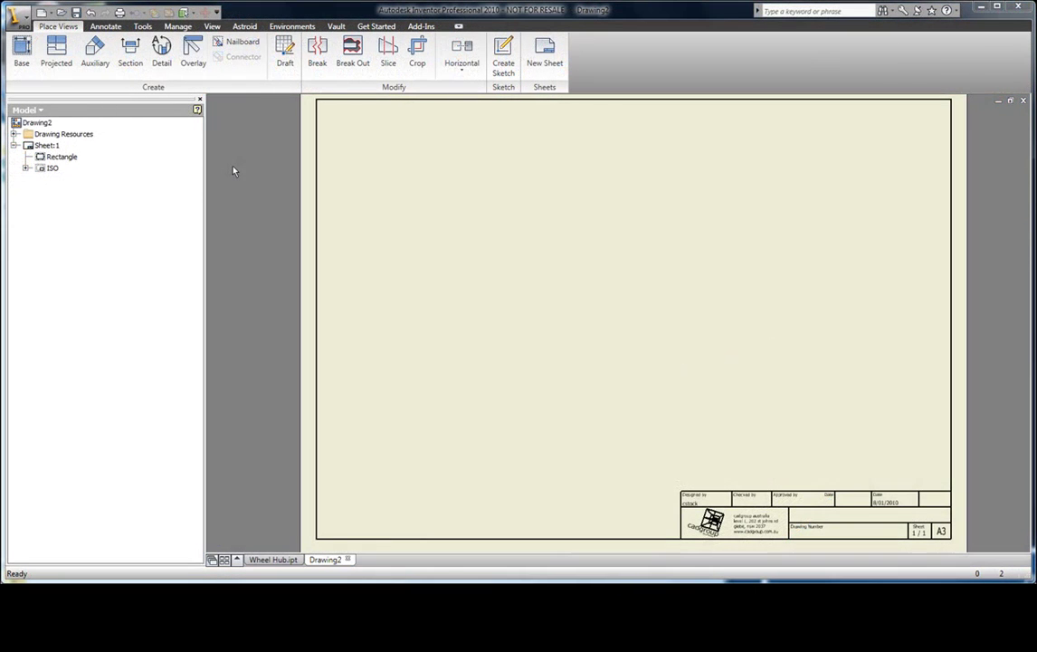
- Place a 1:4 front base view of Wheel Hub.ipt with its projected side view below it
click(22, 50)
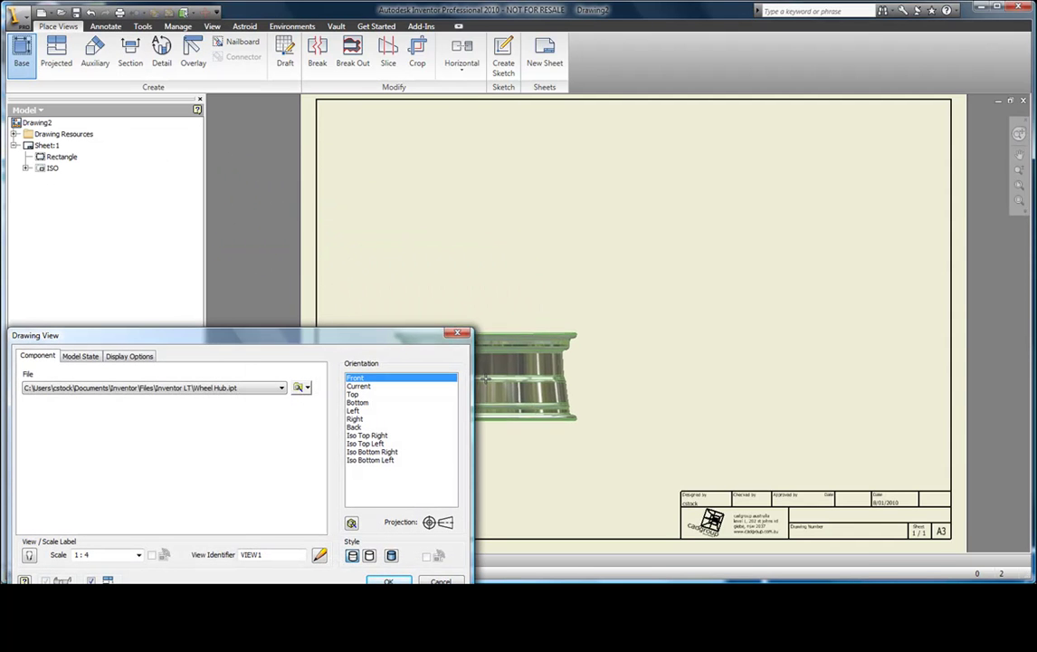
click(486, 380)
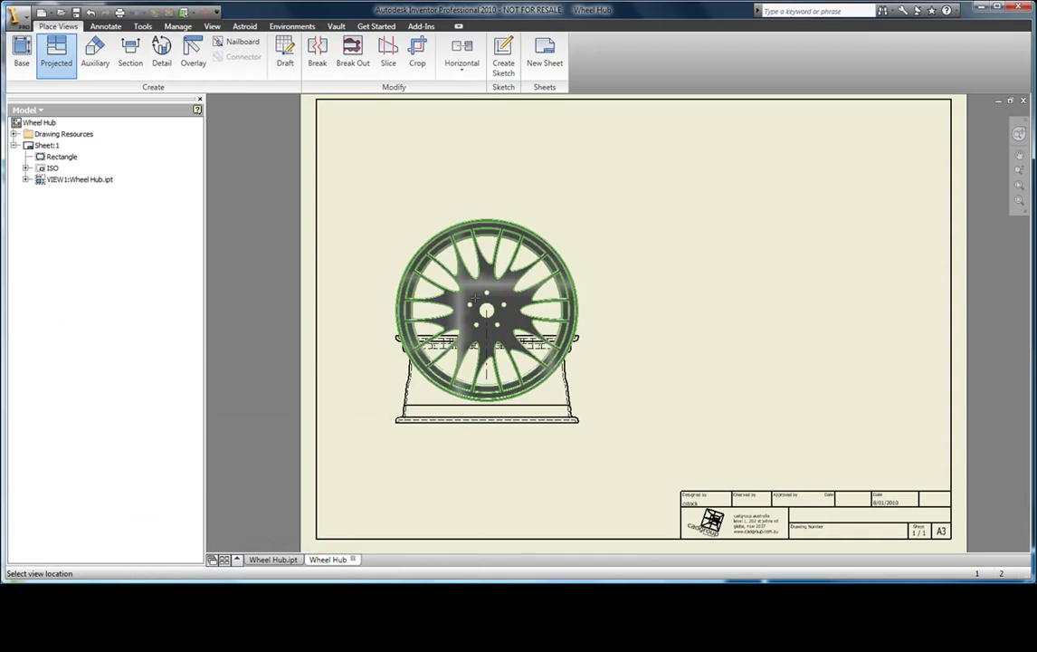
click(466, 219)
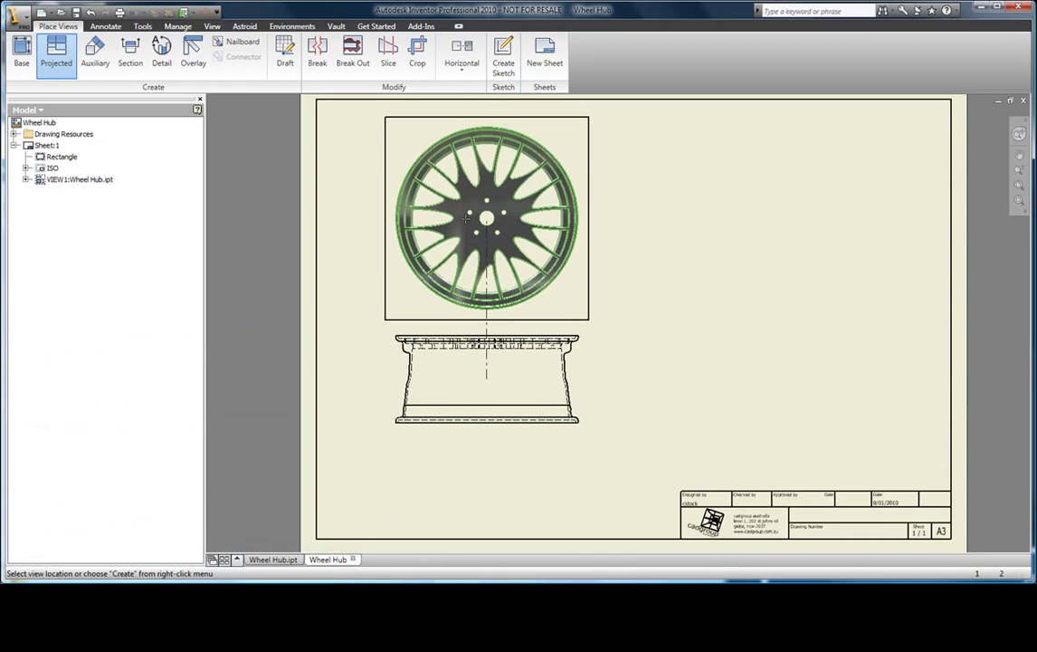
right_click(466, 218)
click(488, 226)
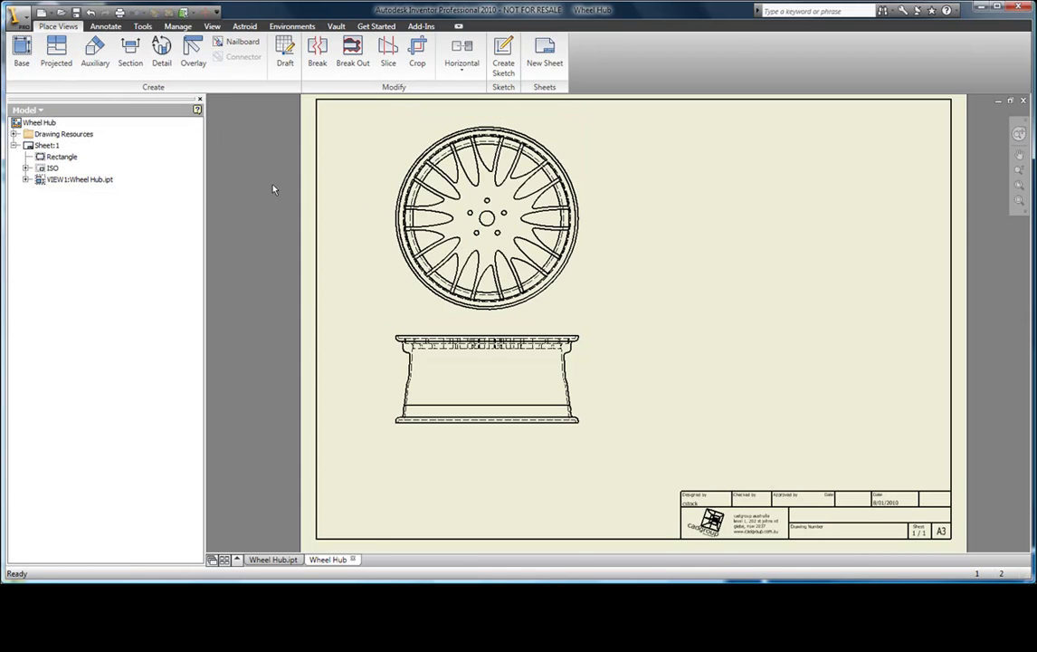
click(20, 52)
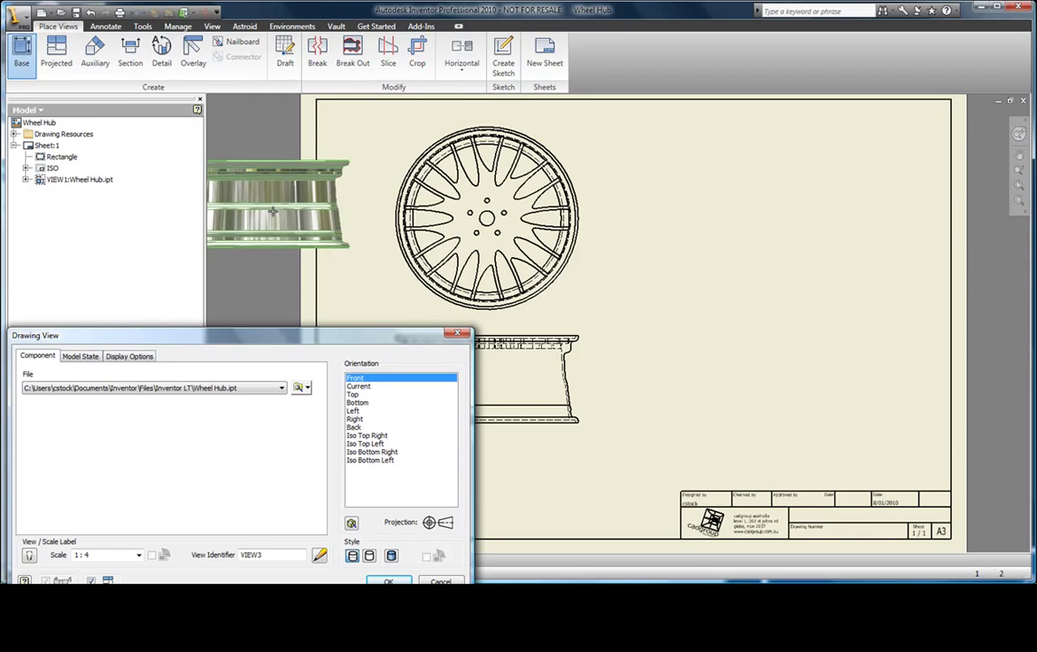
- Set up a custom isometric corner viewing angle of the wheel using the ViewCube
click(375, 435)
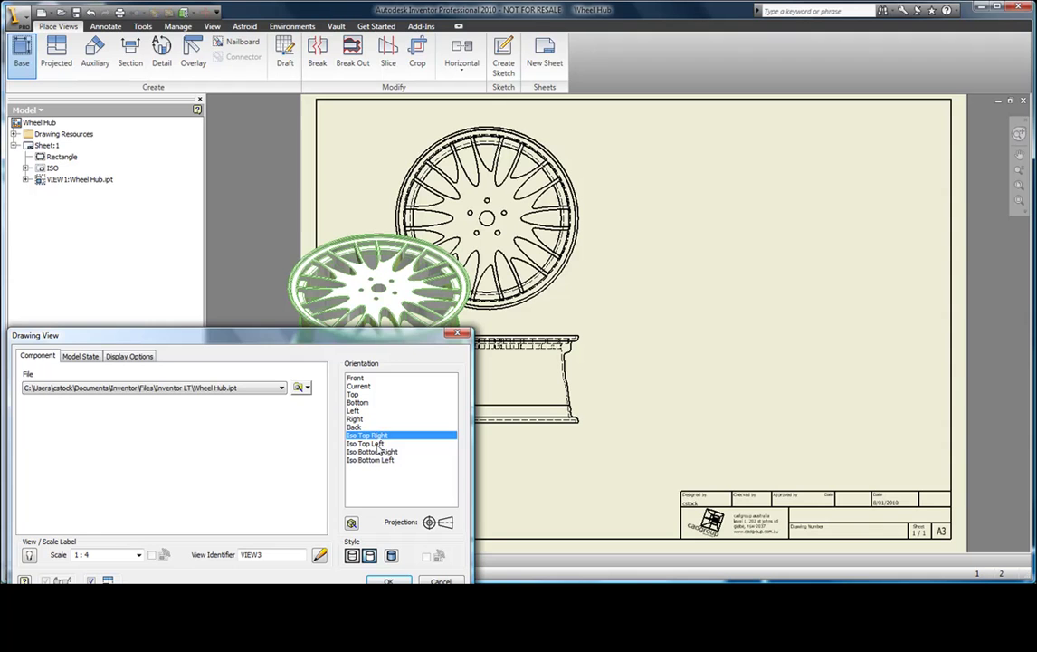
click(377, 451)
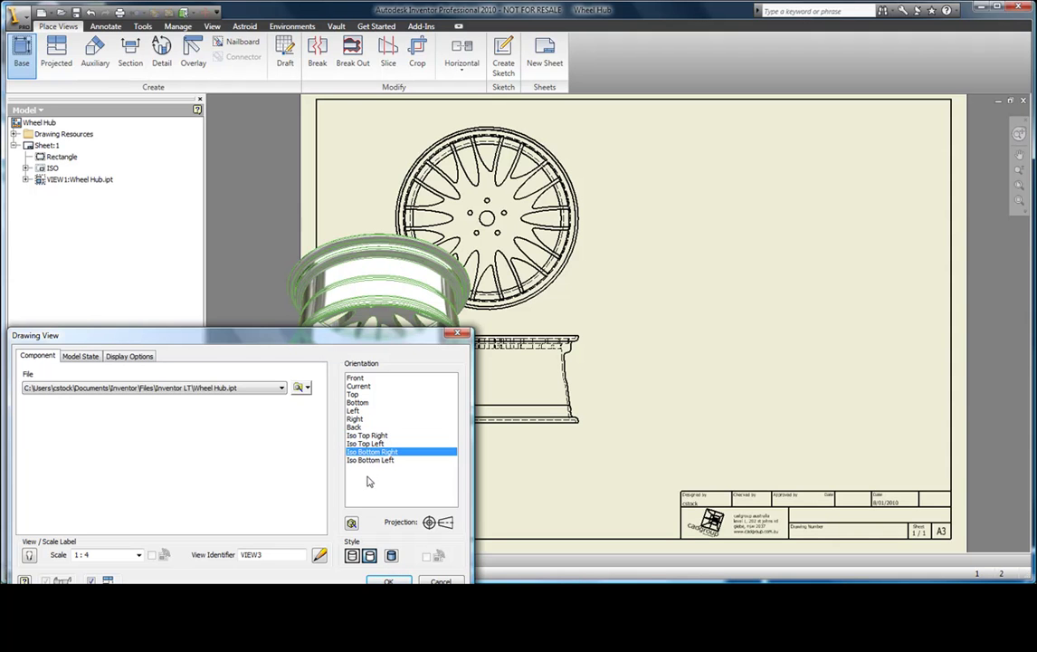
click(352, 523)
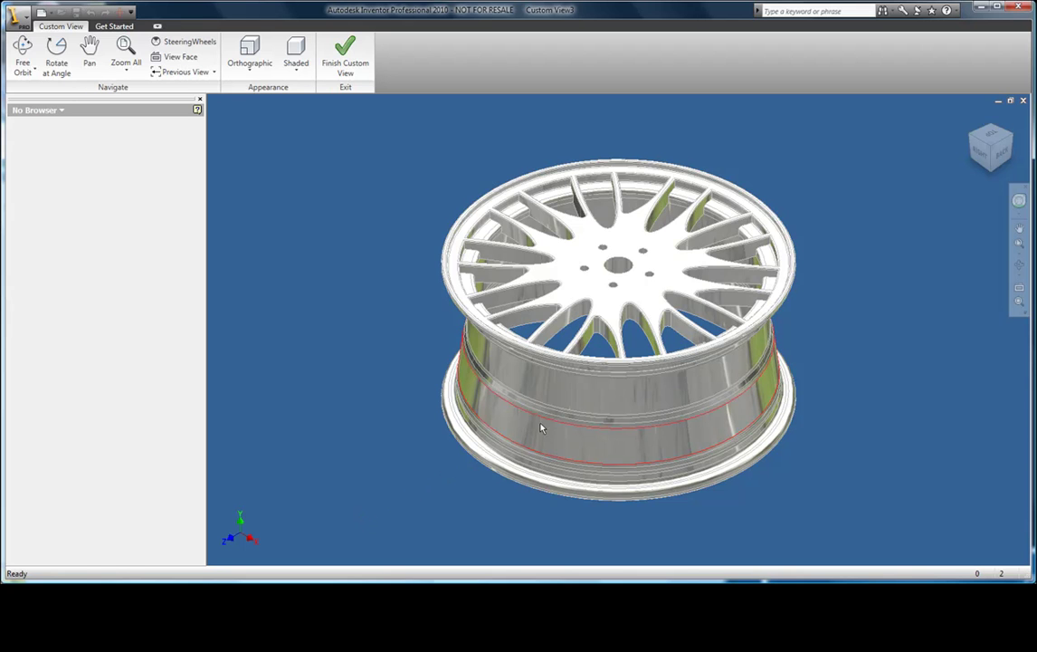
click(992, 138)
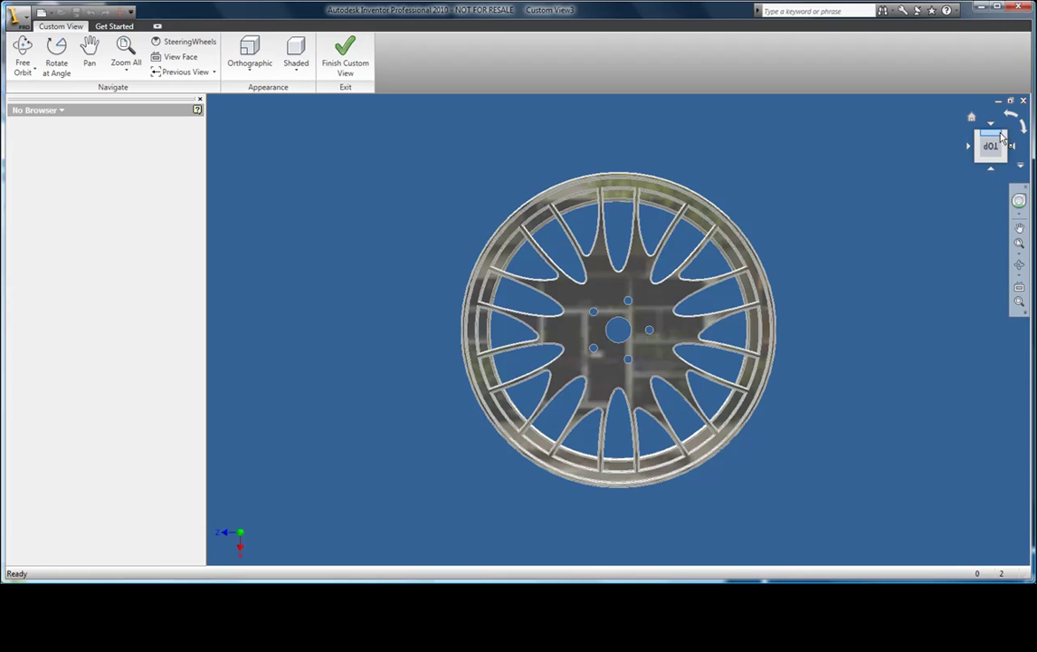
click(1004, 135)
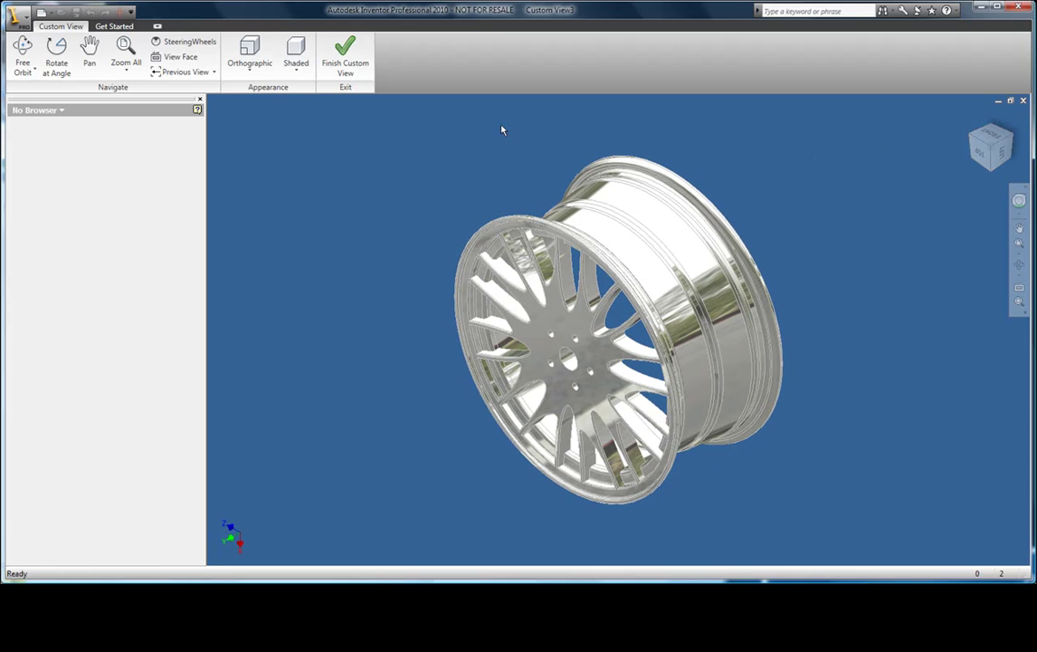
click(345, 74)
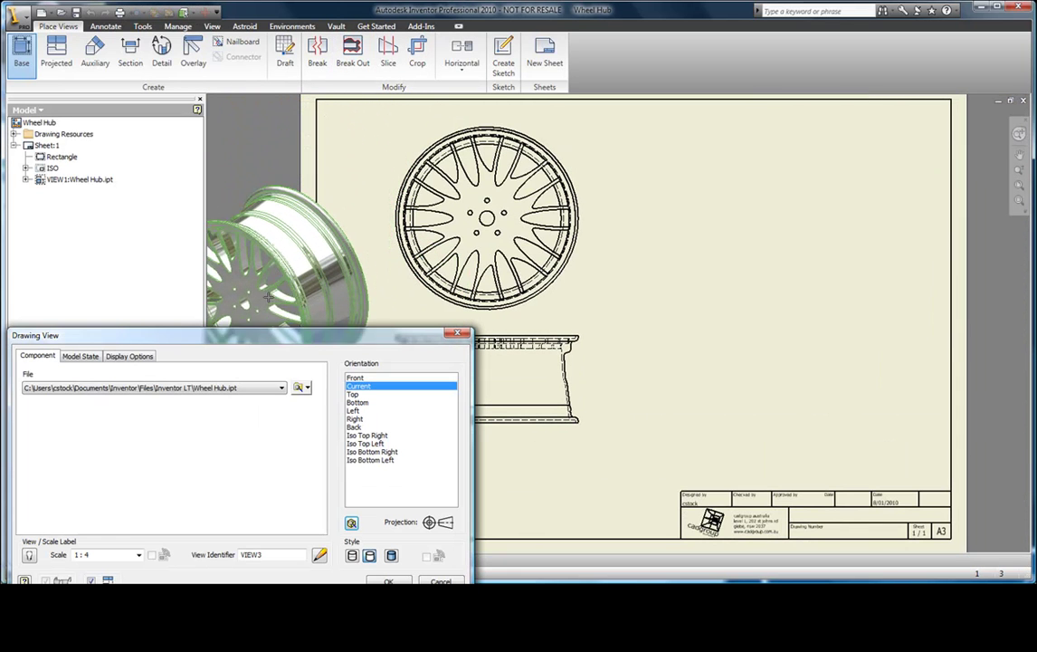
- Set the view scale to 1 : 6 and place it in the sheet's upper right
click(103, 553)
text(6)
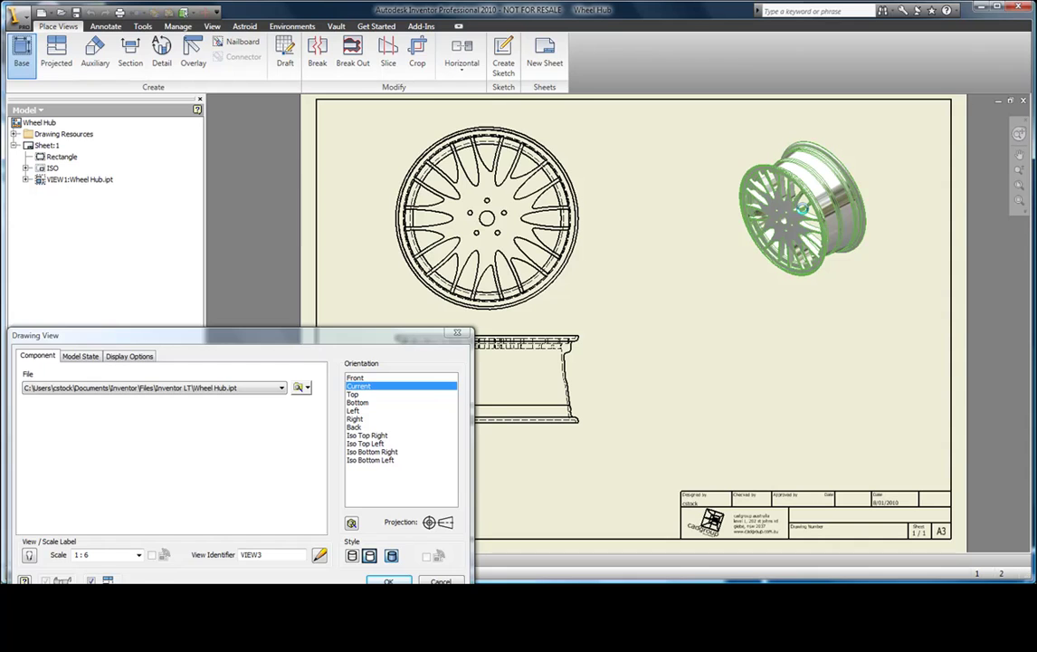
click(802, 208)
right_click(802, 208)
click(820, 214)
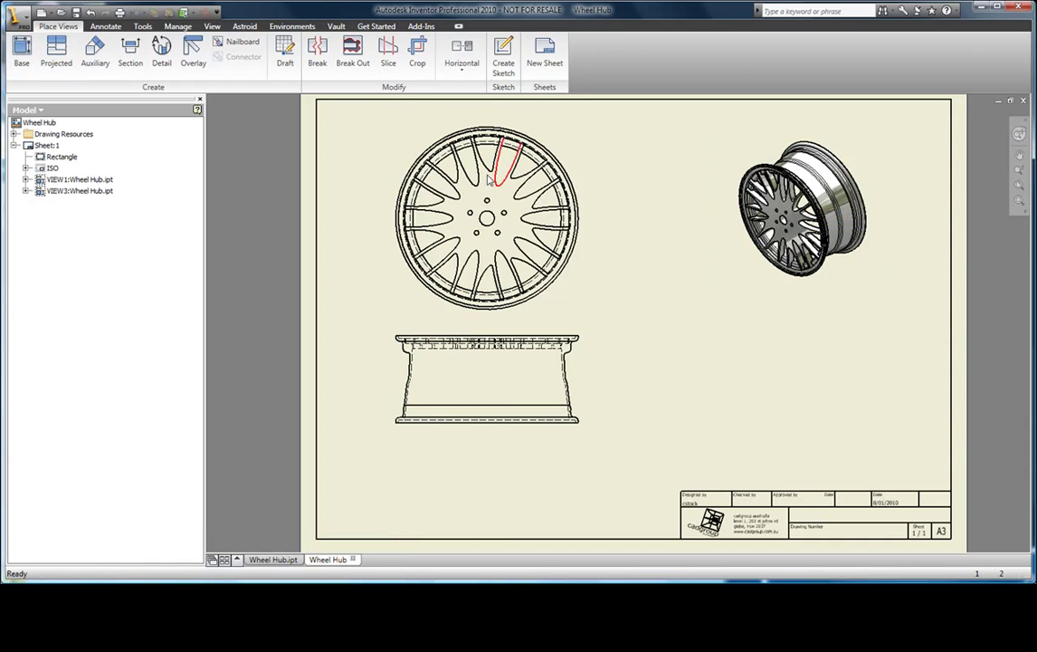
- Cut a vertical full section A-A through the side view and place it to the right at 1:4
click(131, 54)
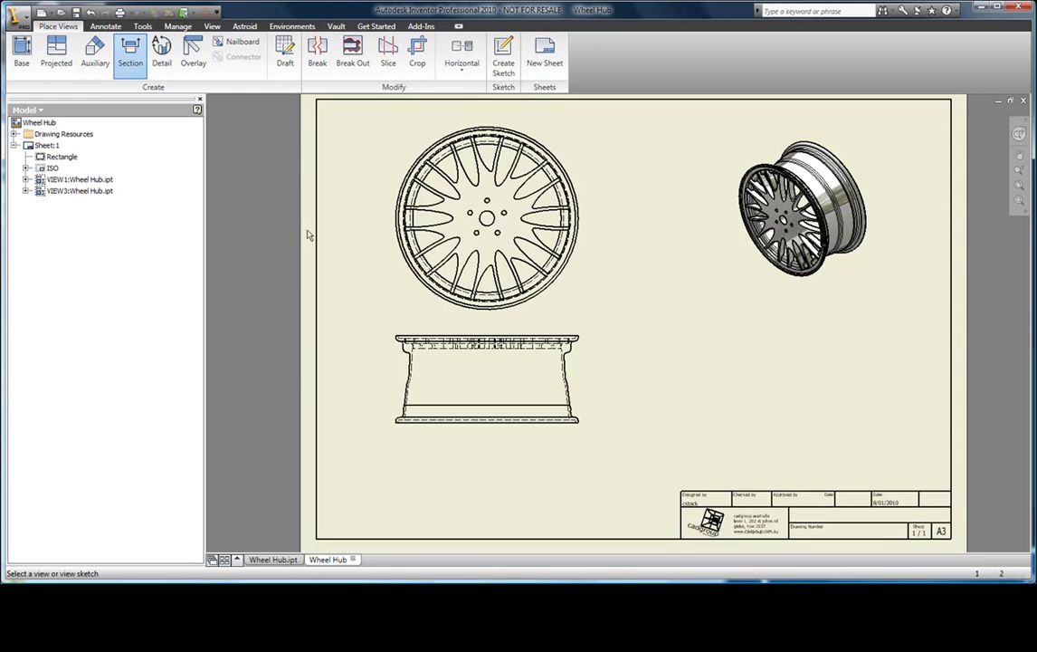
click(486, 365)
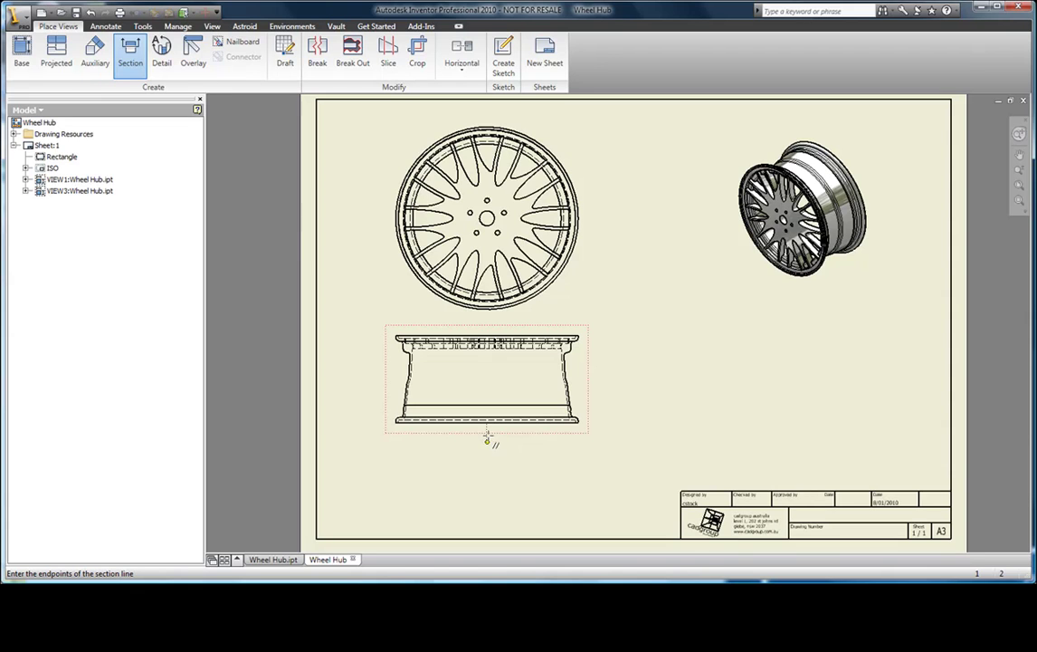
click(486, 439)
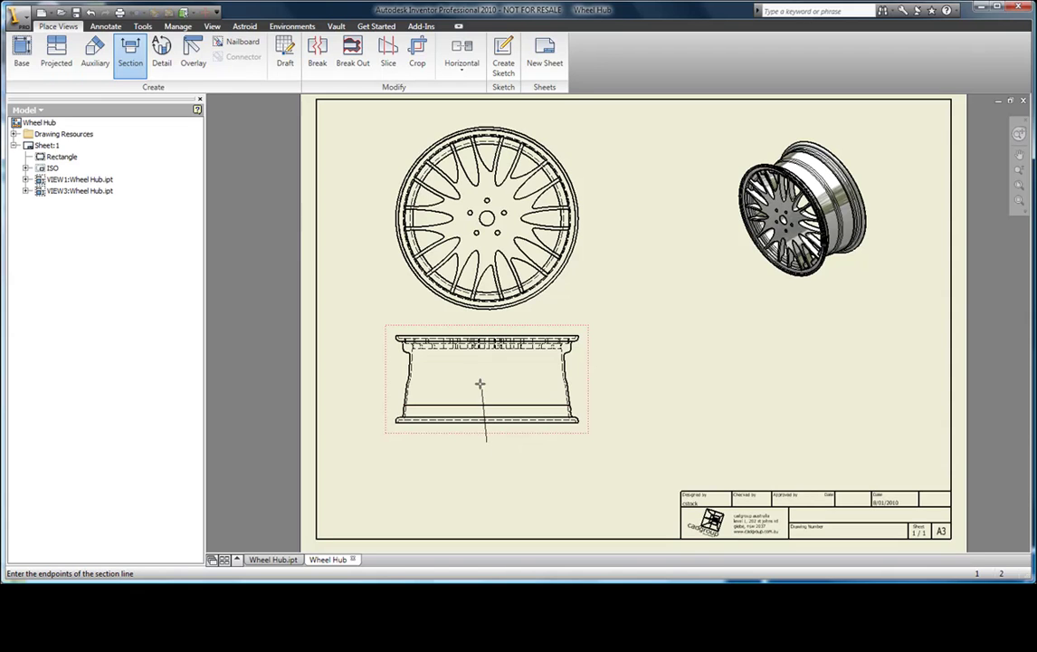
click(487, 317)
right_click(491, 319)
click(500, 325)
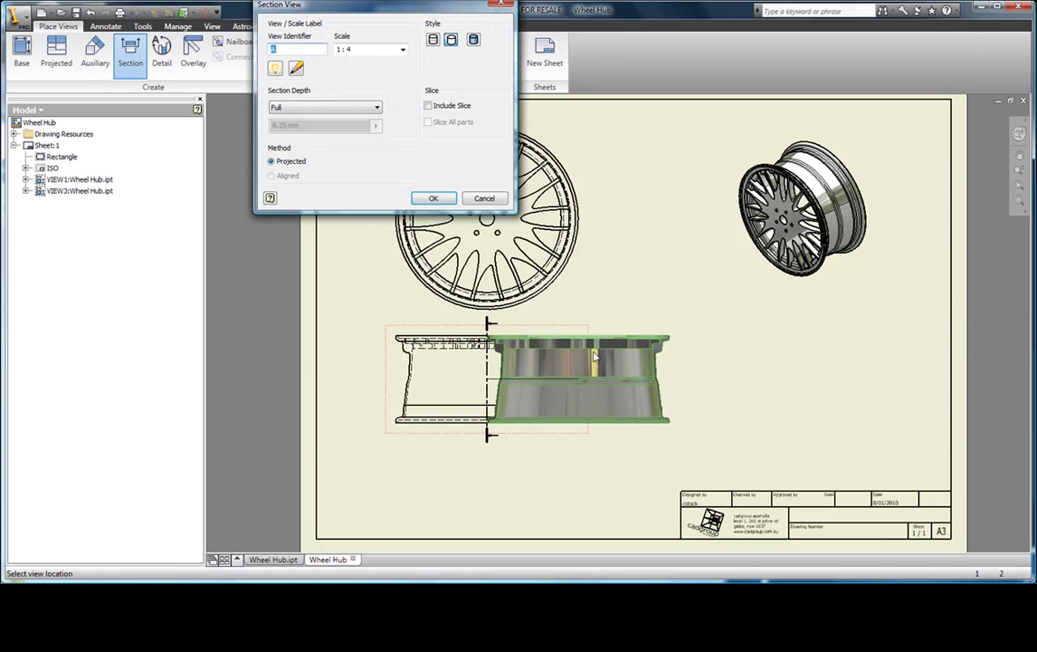
click(726, 399)
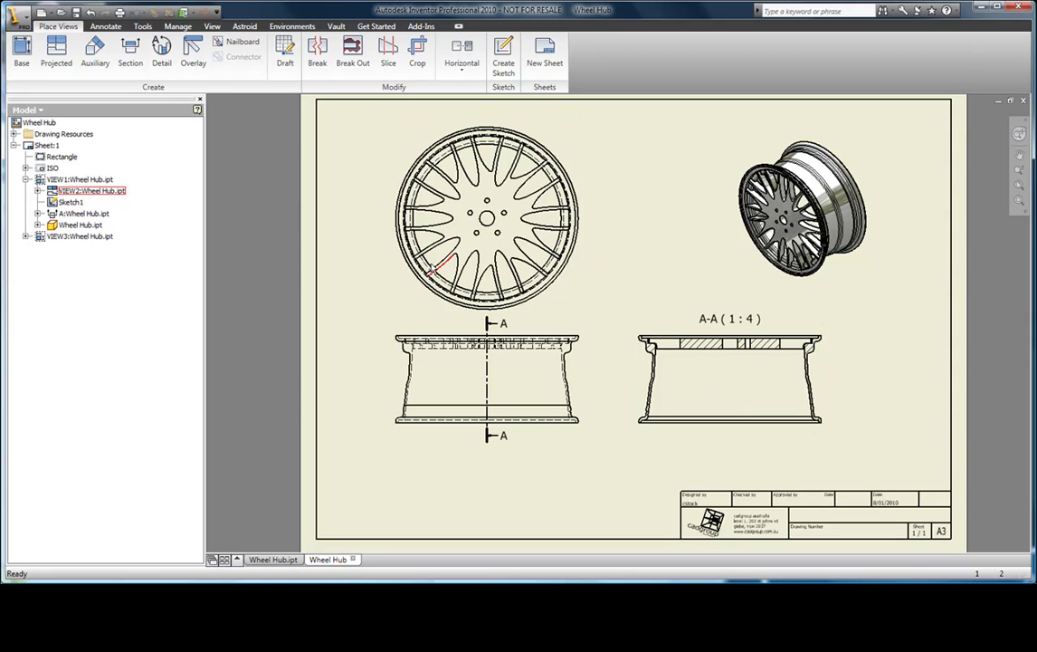
- Add the 458.00 overall width dimension below section A-A
click(109, 27)
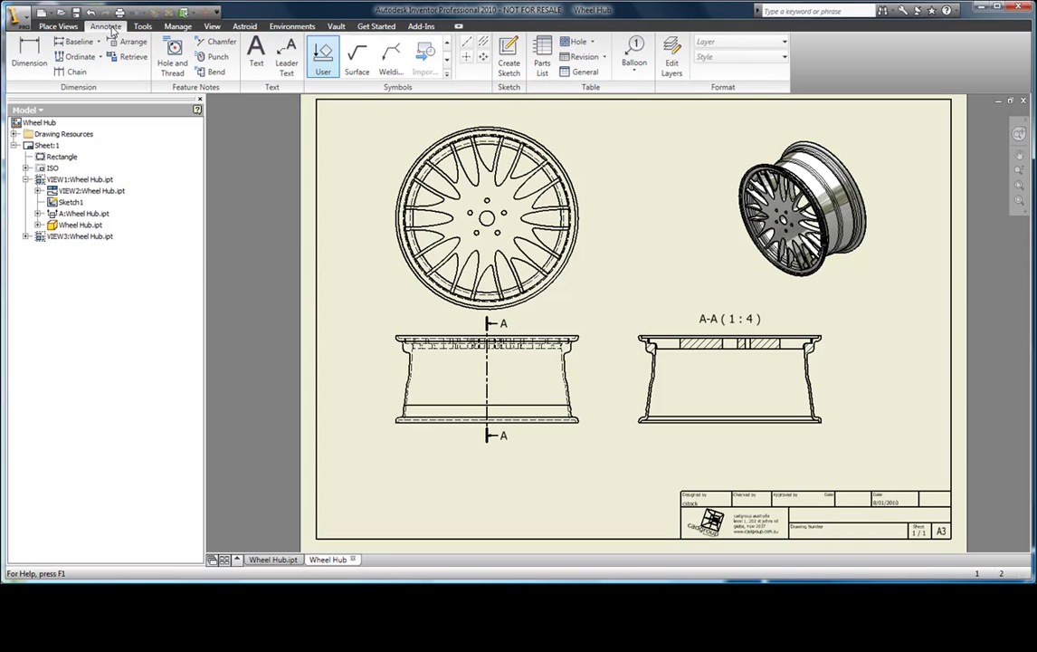
click(36, 55)
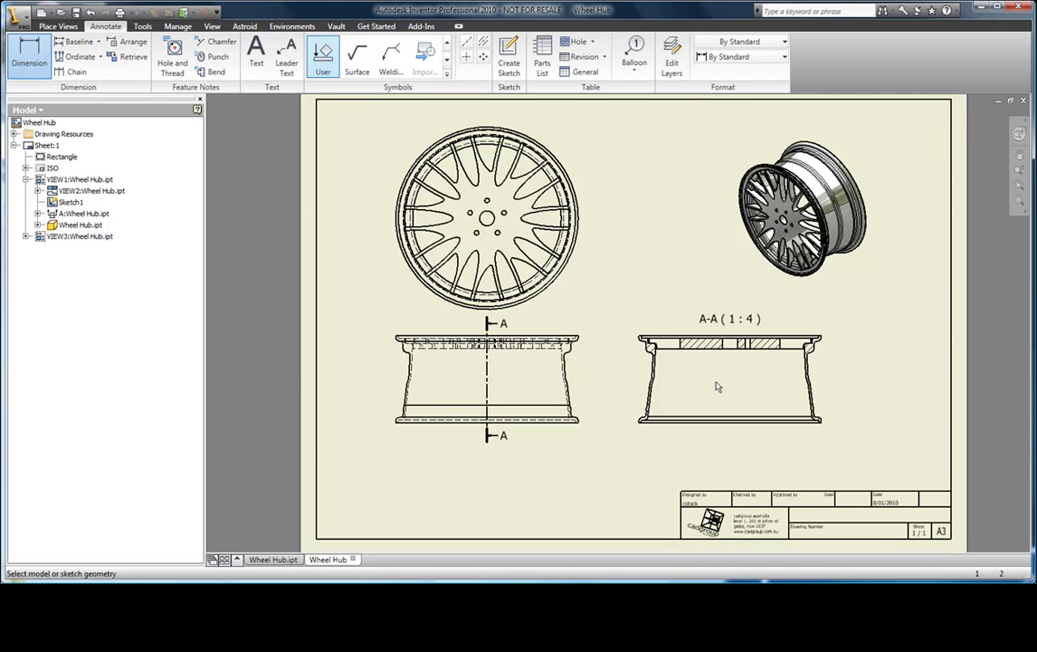
scroll(730, 391, up, 2)
mouse_move(730, 391)
middle_down()
mouse_move(621, 377)
mouse_move(560, 356)
middle_up()
scroll(560, 356, up, 1)
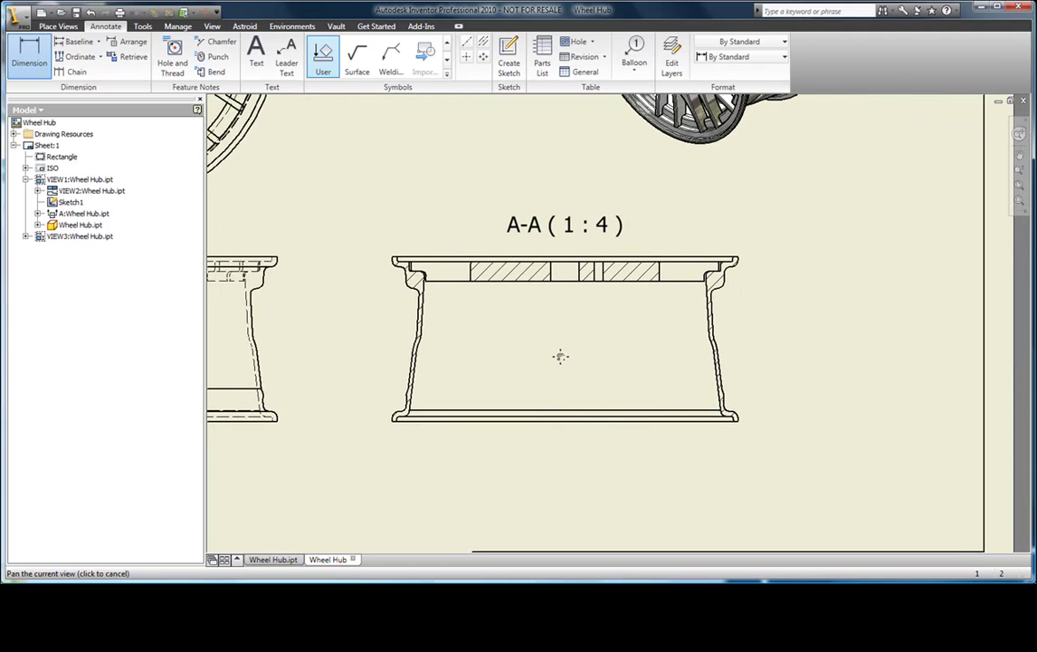
click(392, 422)
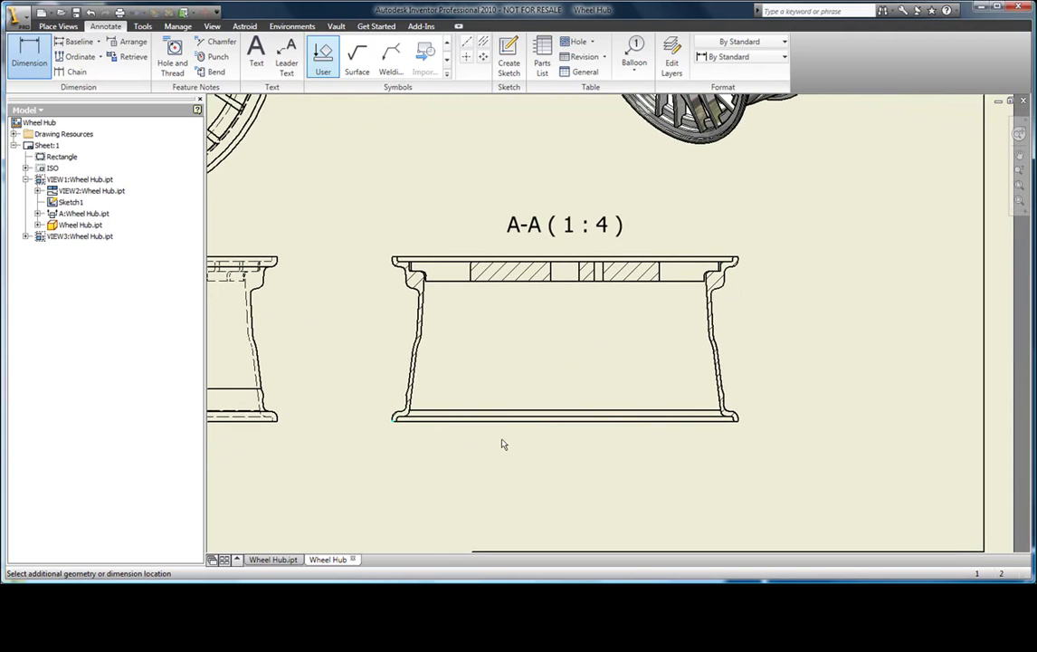
click(735, 427)
click(687, 474)
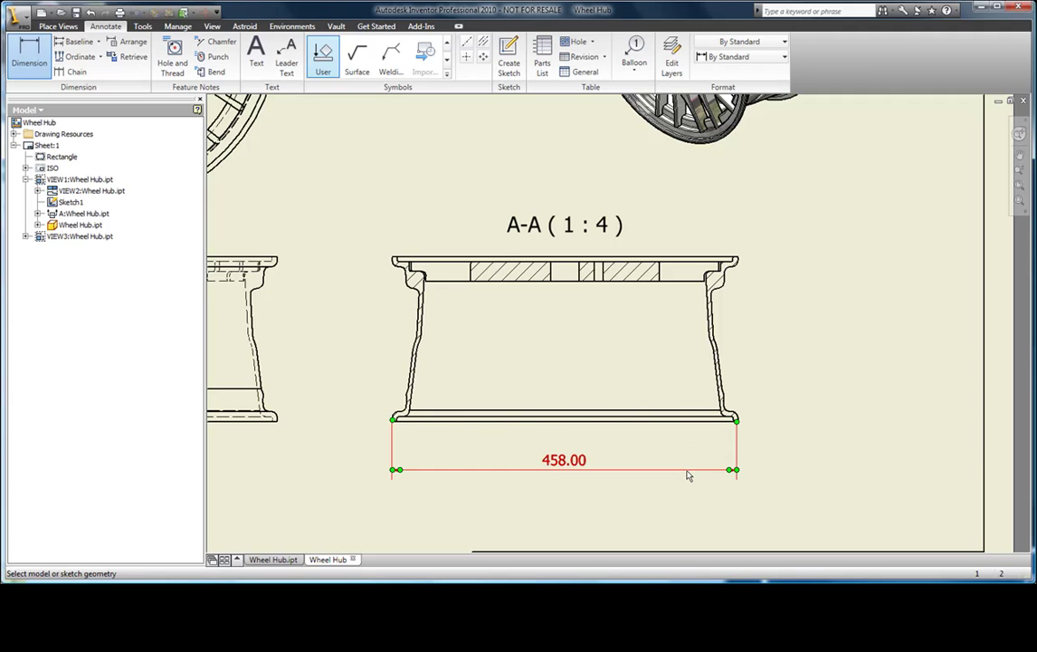
- Add the 211.00 and 220.00 height dimensions on the right side of section A-A
click(728, 421)
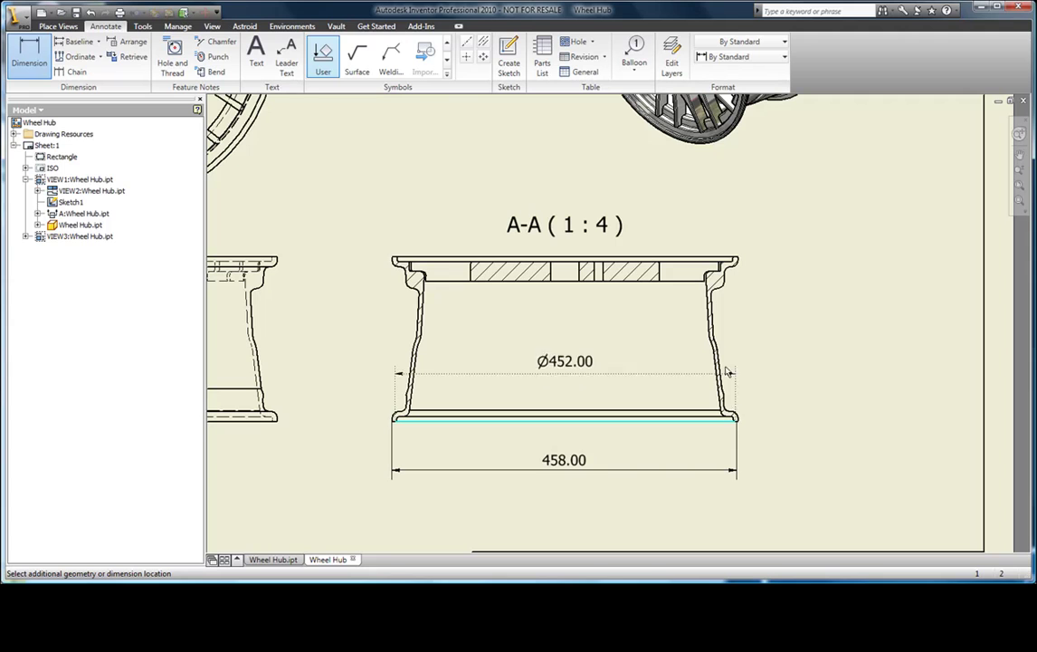
click(734, 260)
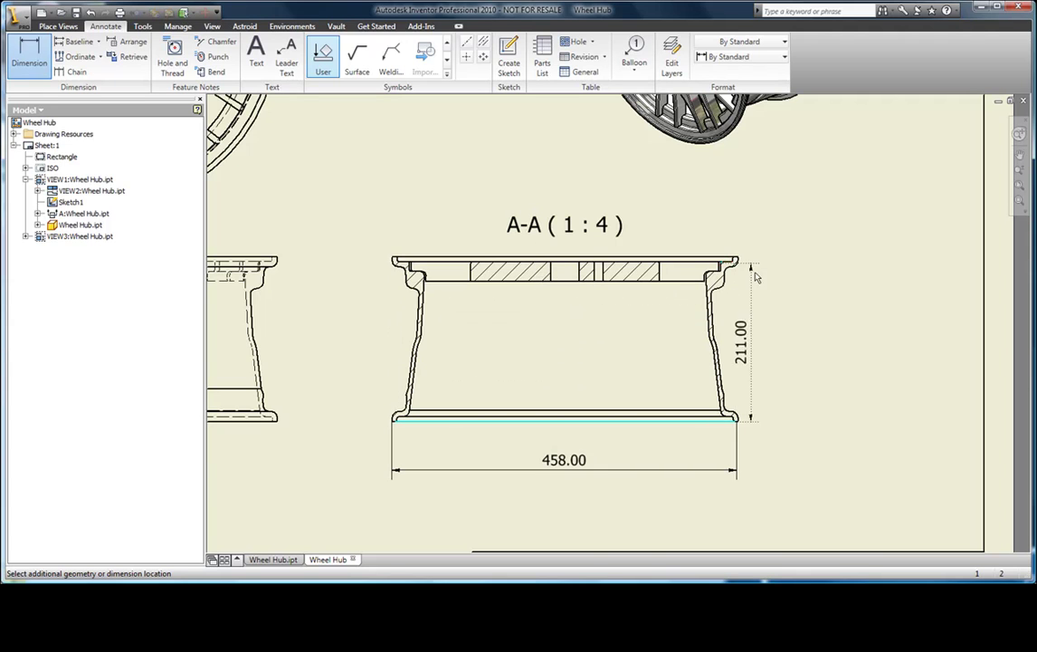
click(837, 308)
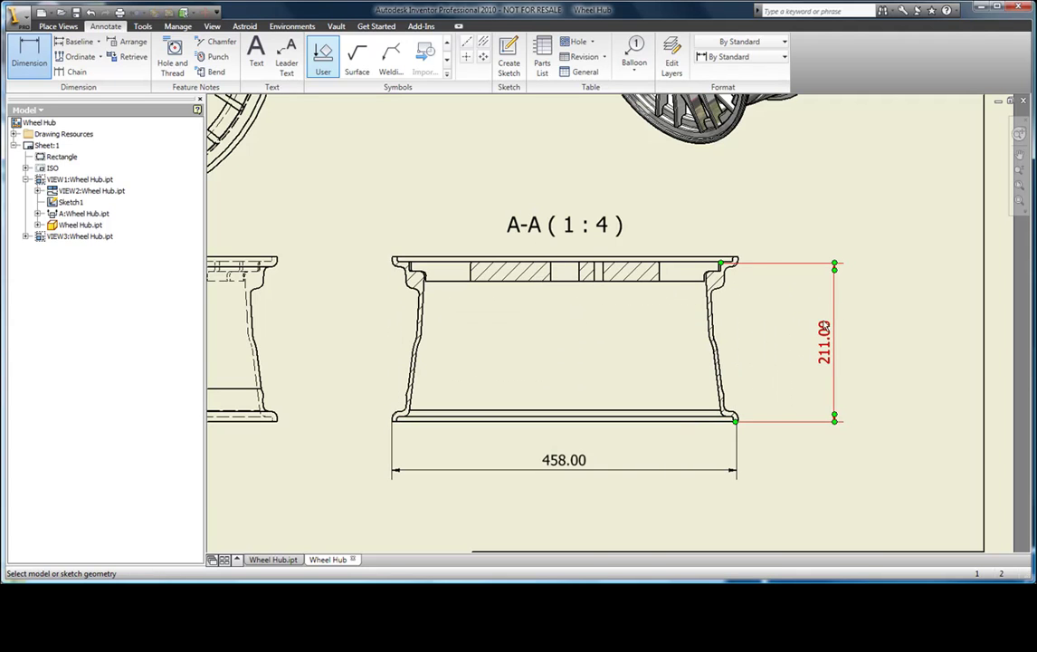
click(715, 421)
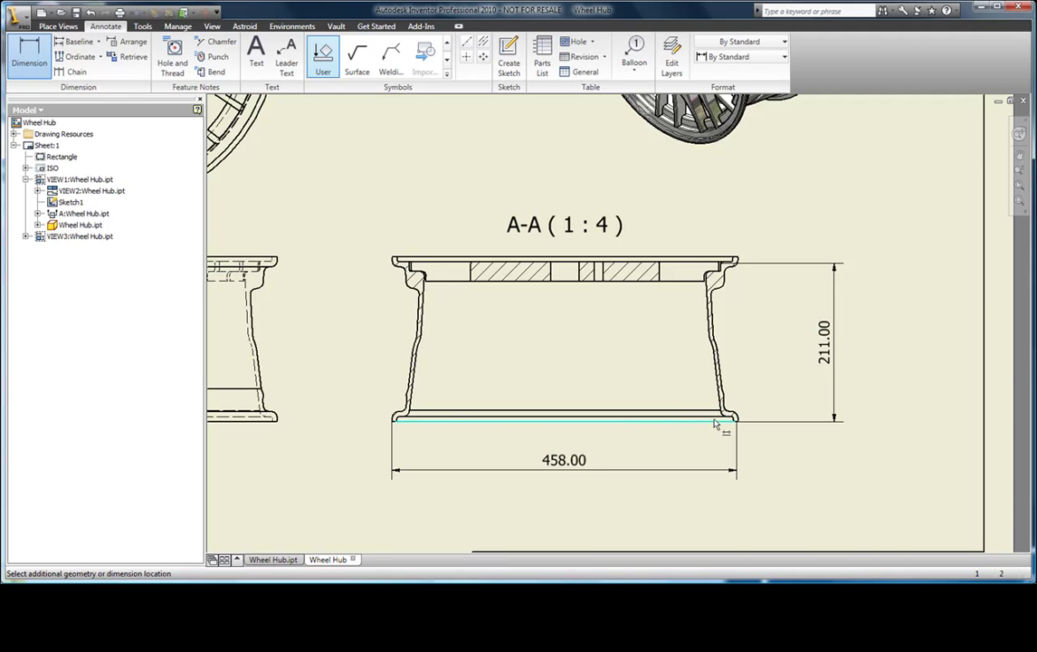
click(706, 261)
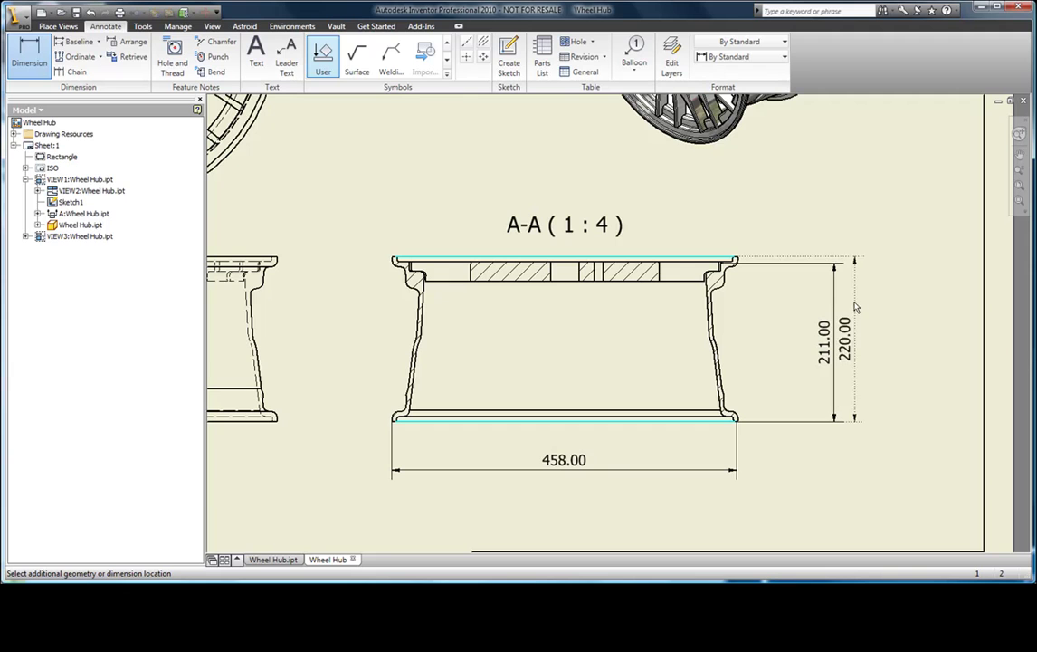
click(860, 310)
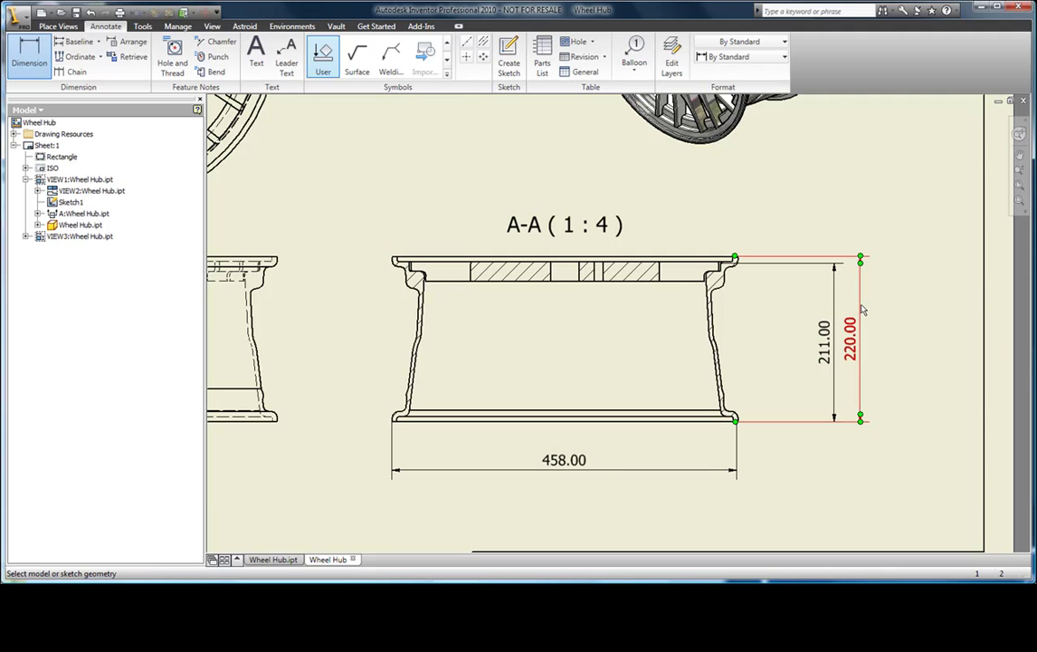
right_click(862, 310)
click(871, 312)
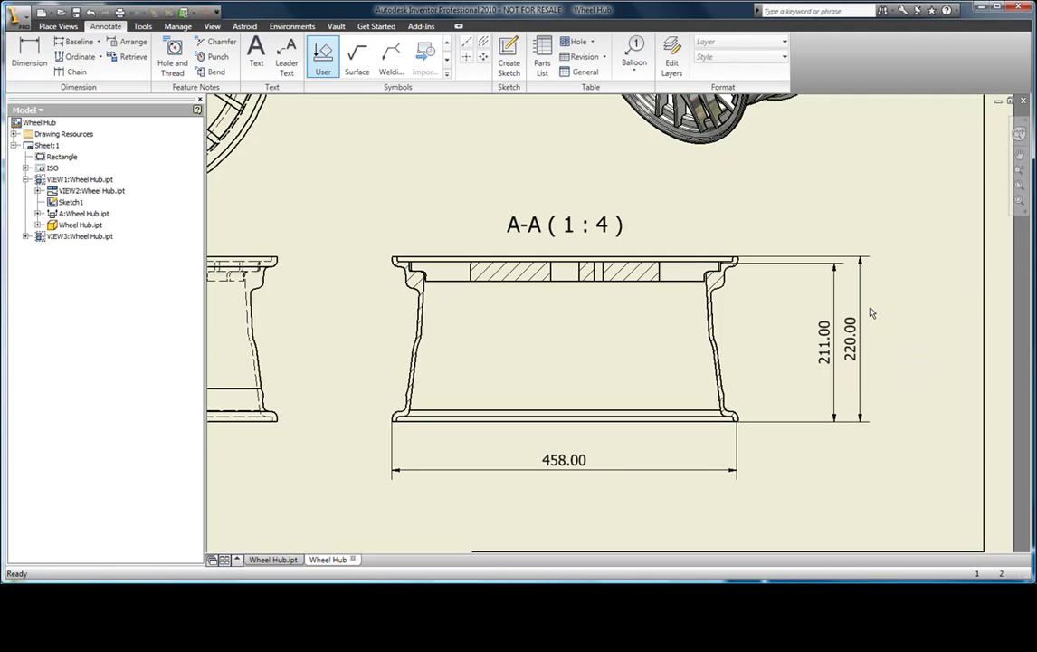
- Start a text note below the front view headed 'General Notes'
key(Home)
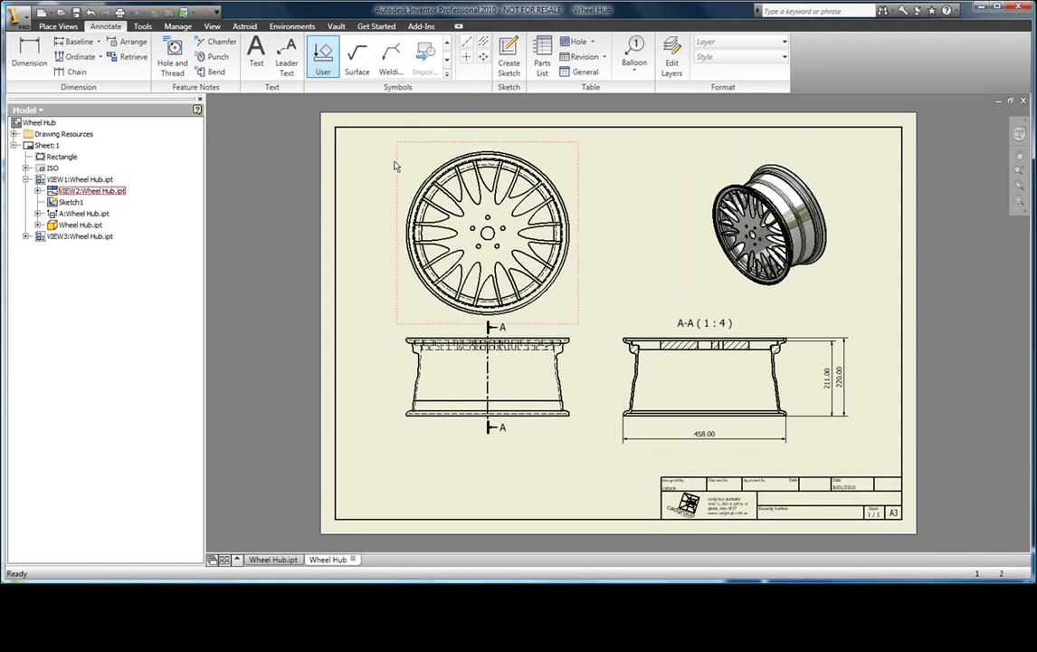
click(256, 56)
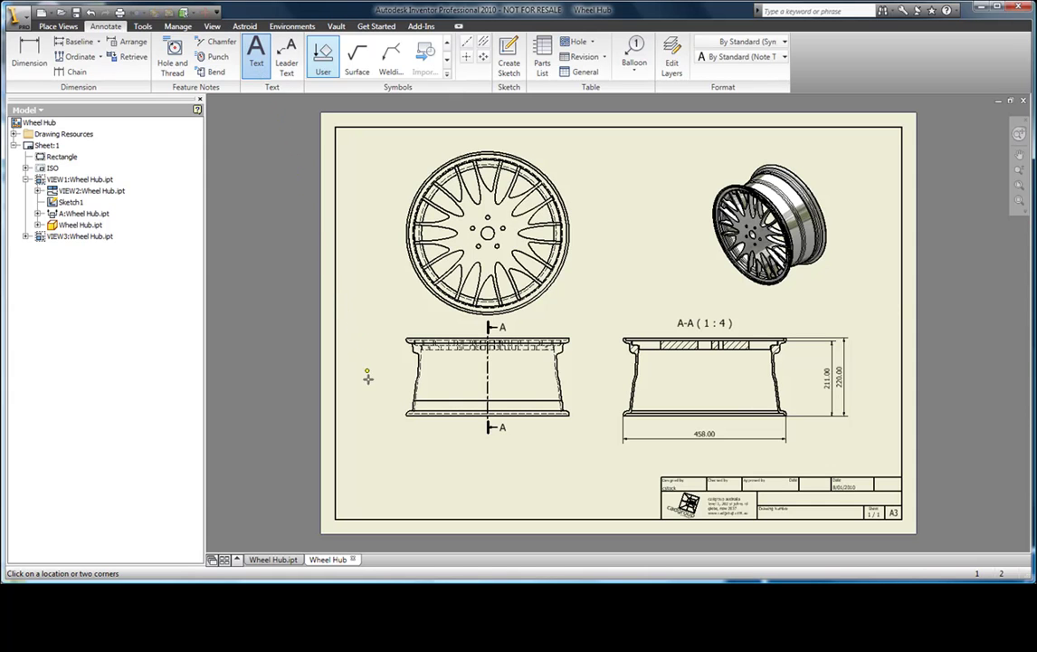
click(380, 454)
text(General Notes)
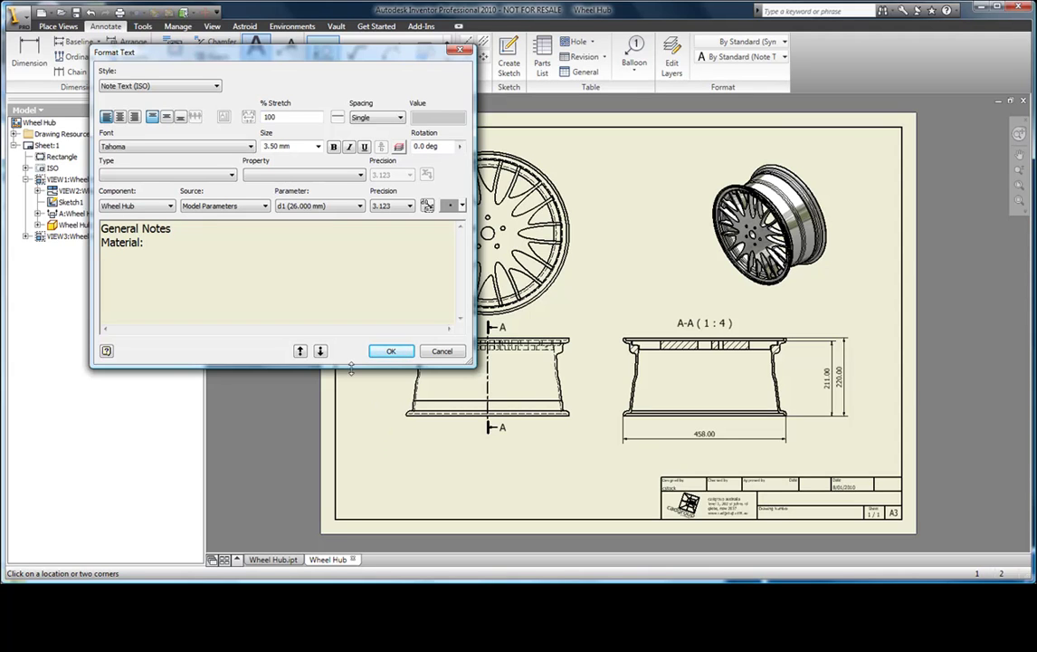
- Insert the linked MATERIAL model property after the 'Material:' label
click(228, 175)
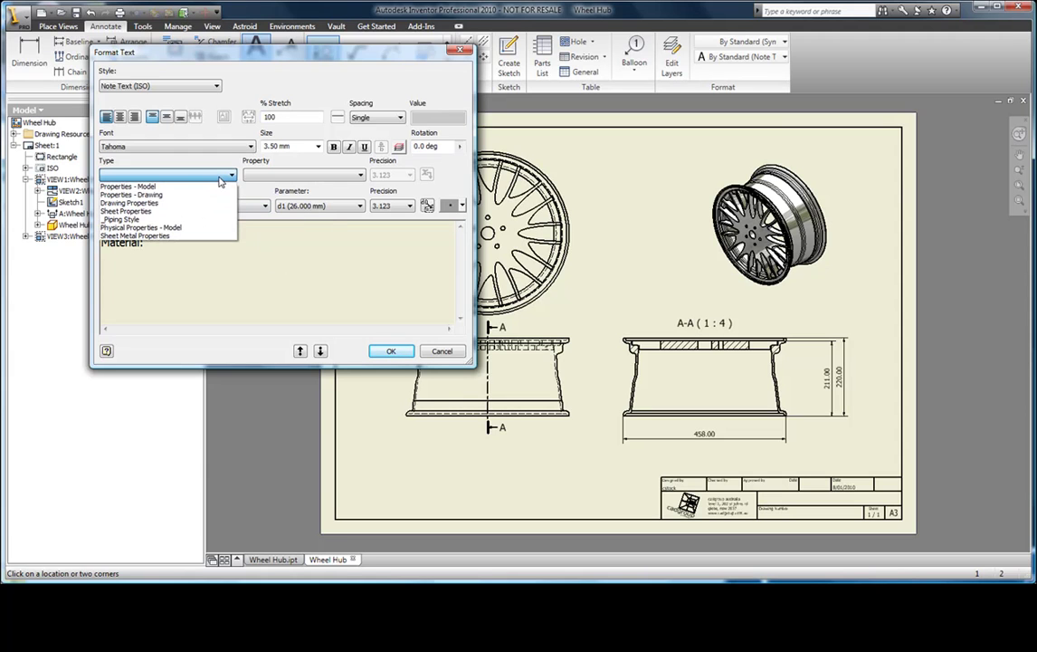
click(185, 228)
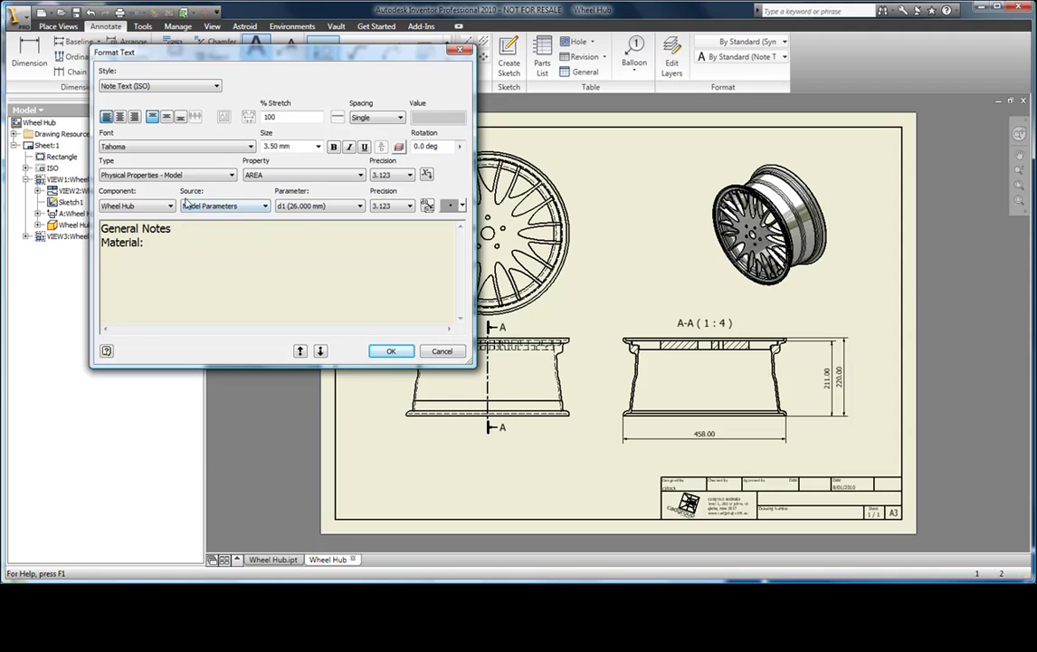
click(186, 178)
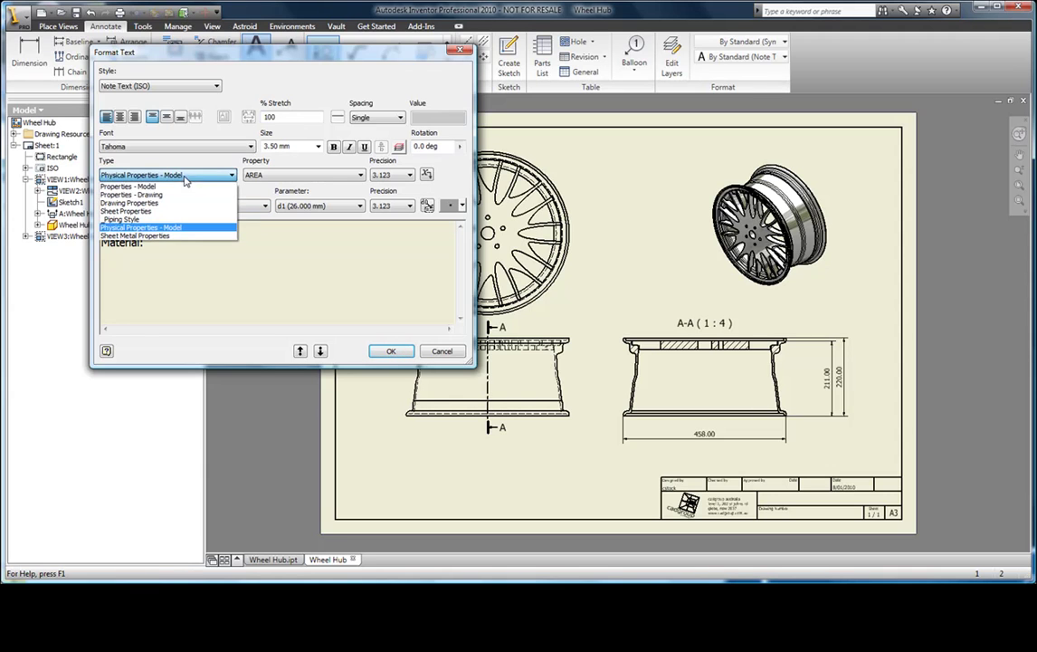
click(171, 188)
click(250, 177)
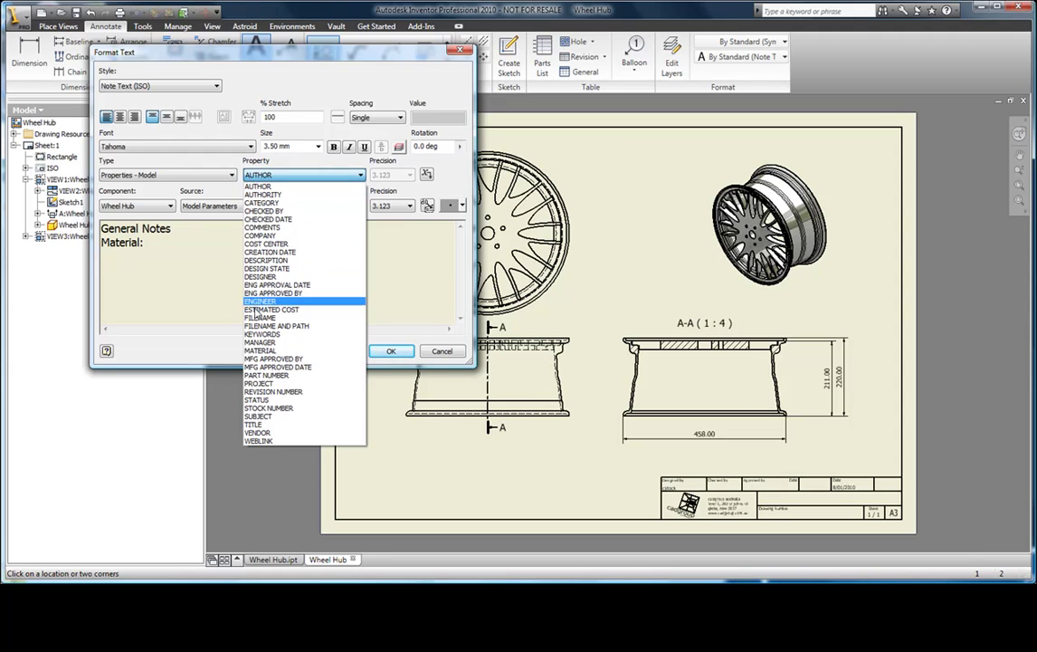
click(260, 351)
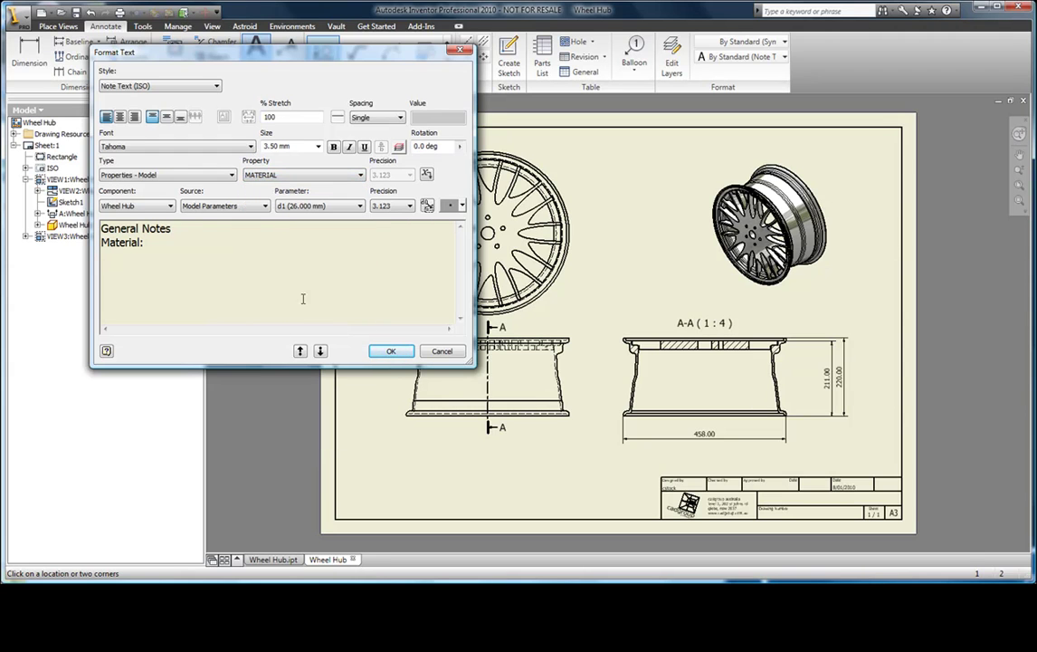
click(426, 174)
click(399, 204)
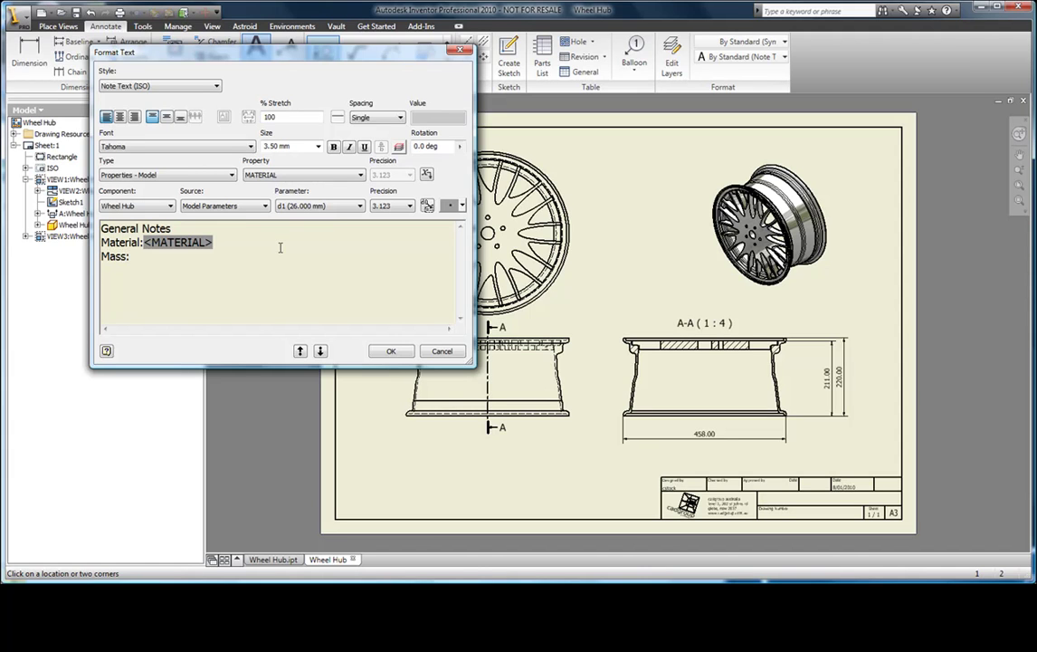
- Insert the linked MASS and VOLUME physical properties after the Mass: and Volume: labels
click(231, 175)
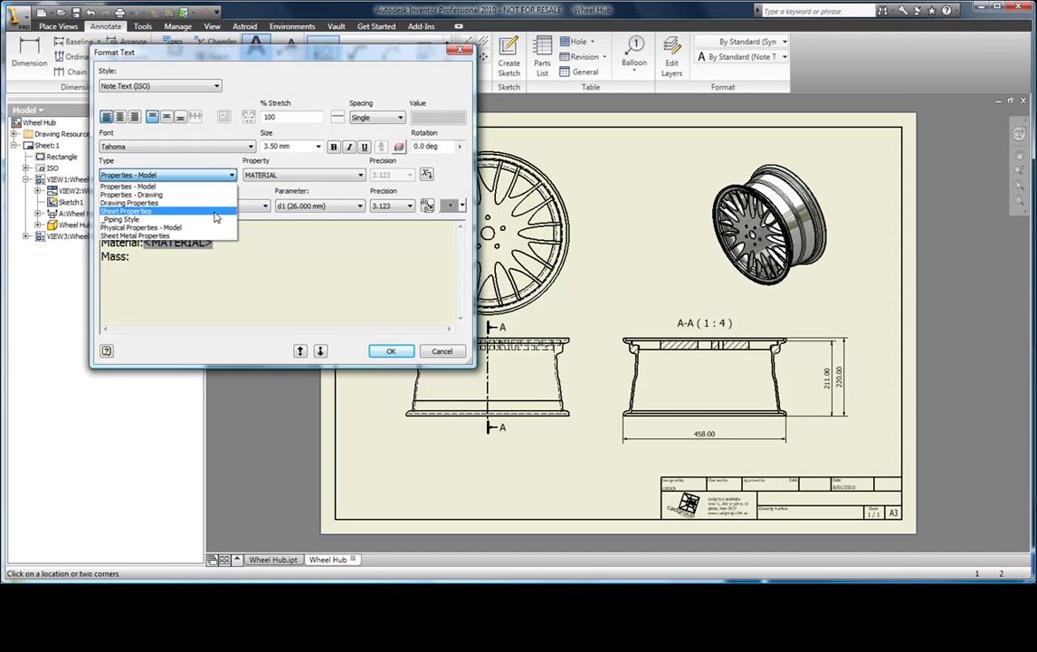
click(191, 227)
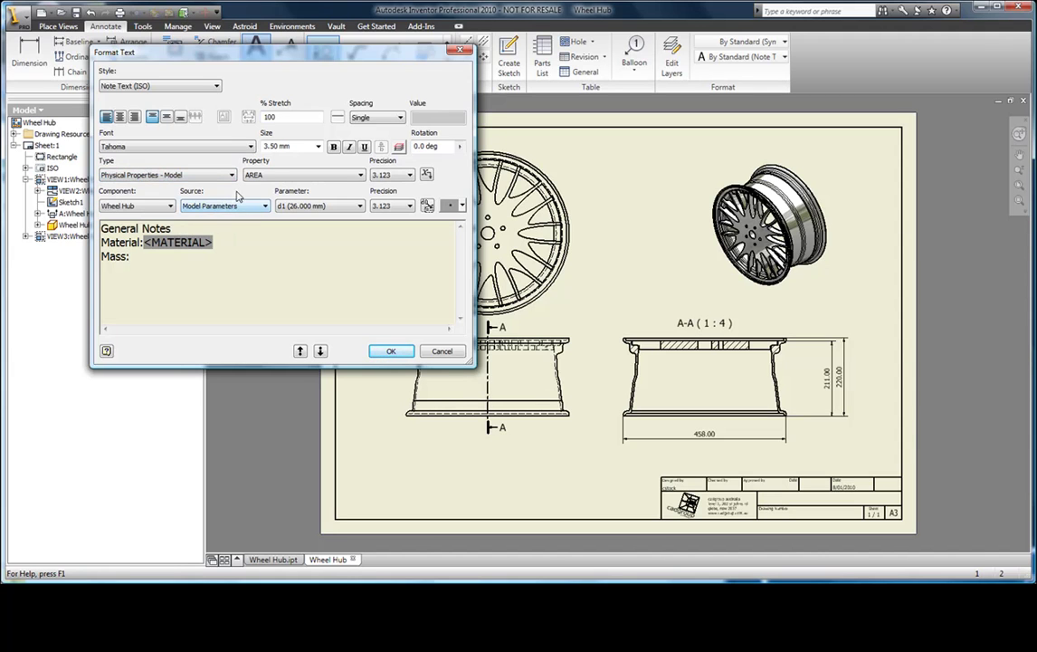
click(258, 175)
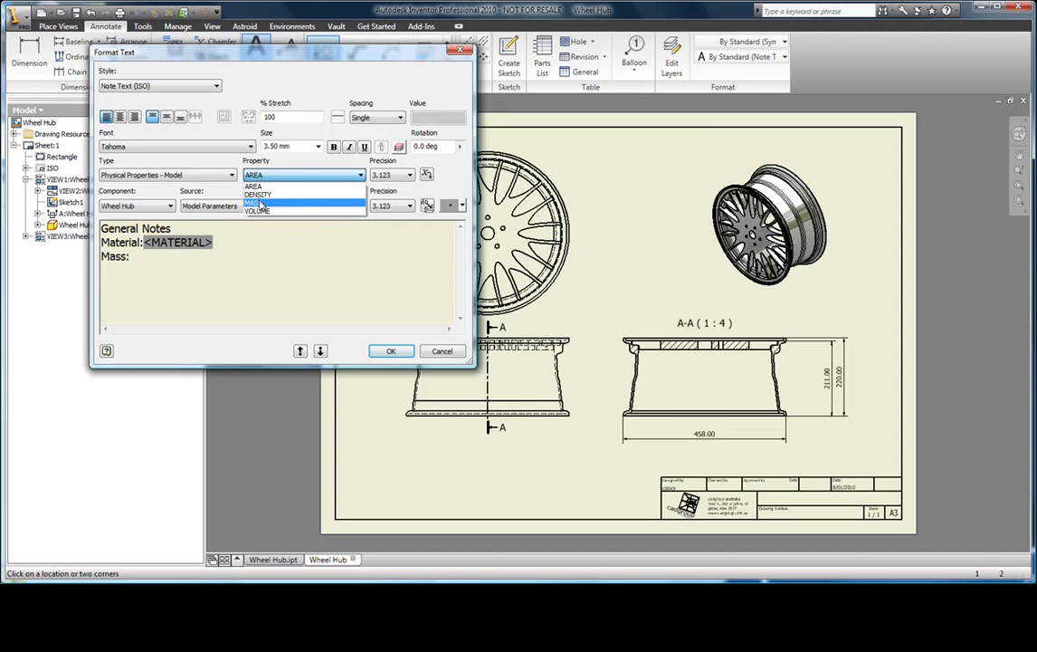
click(258, 201)
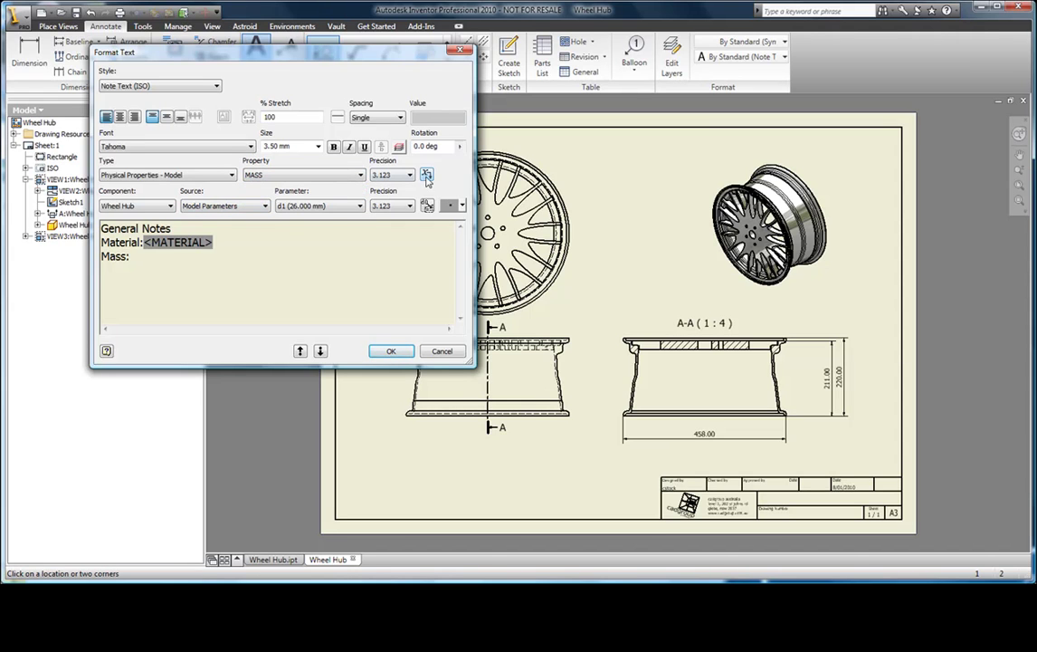
click(426, 176)
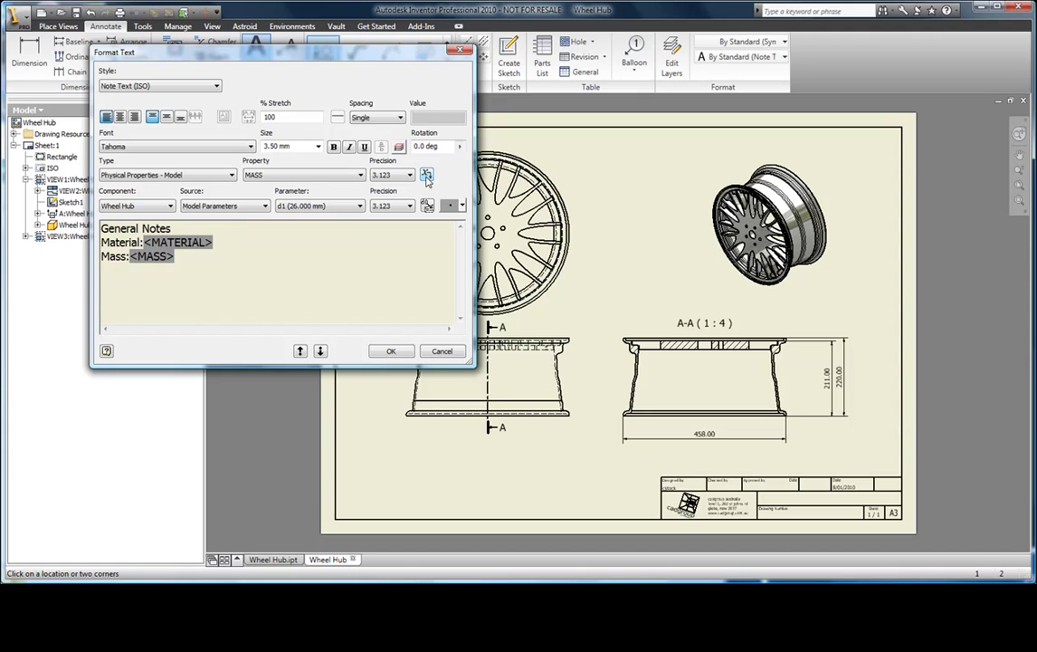
text(Volume:)
click(327, 174)
click(331, 210)
click(424, 175)
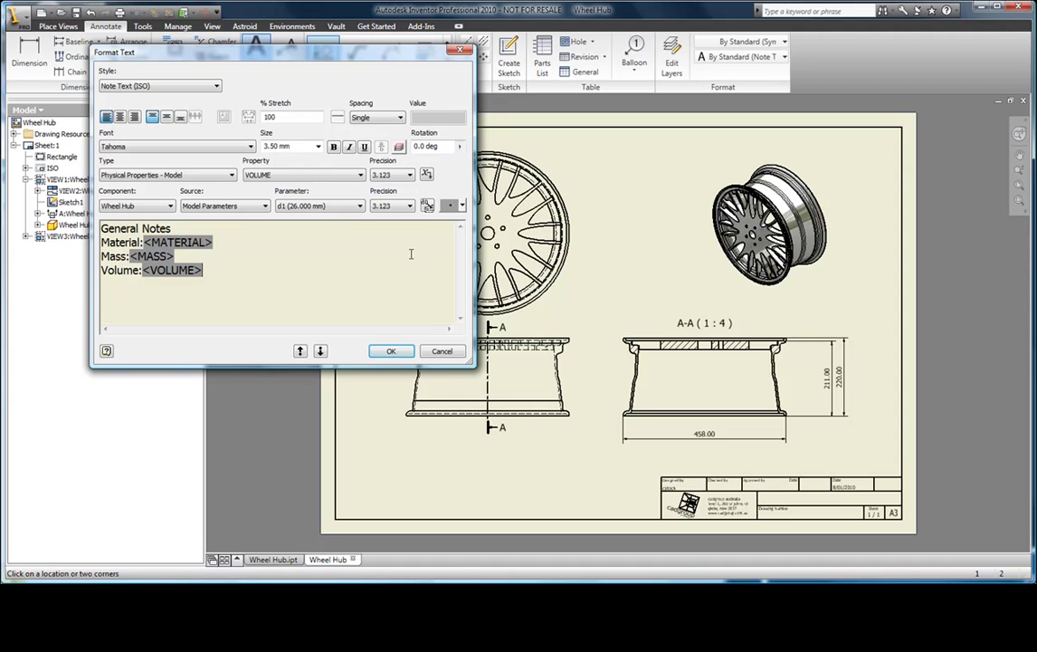
- Place the note showing Alloy Steel, 28.446 kg and 3623757.644 mm^3 on the sheet
click(391, 350)
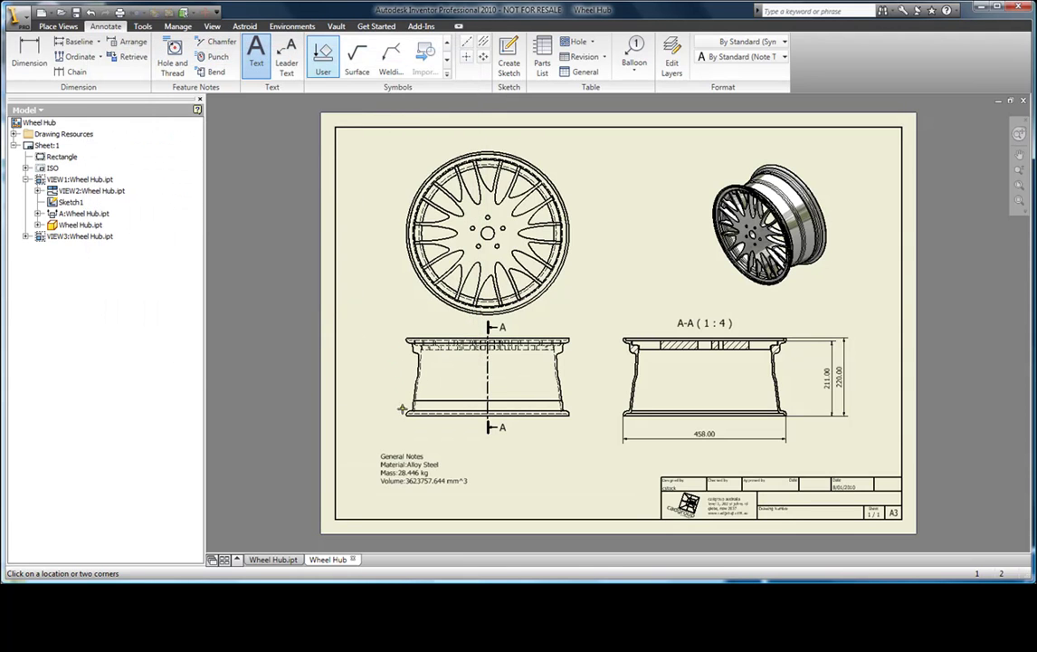
middle_drag(400, 402, 360, 271)
scroll(352, 253, up, 3)
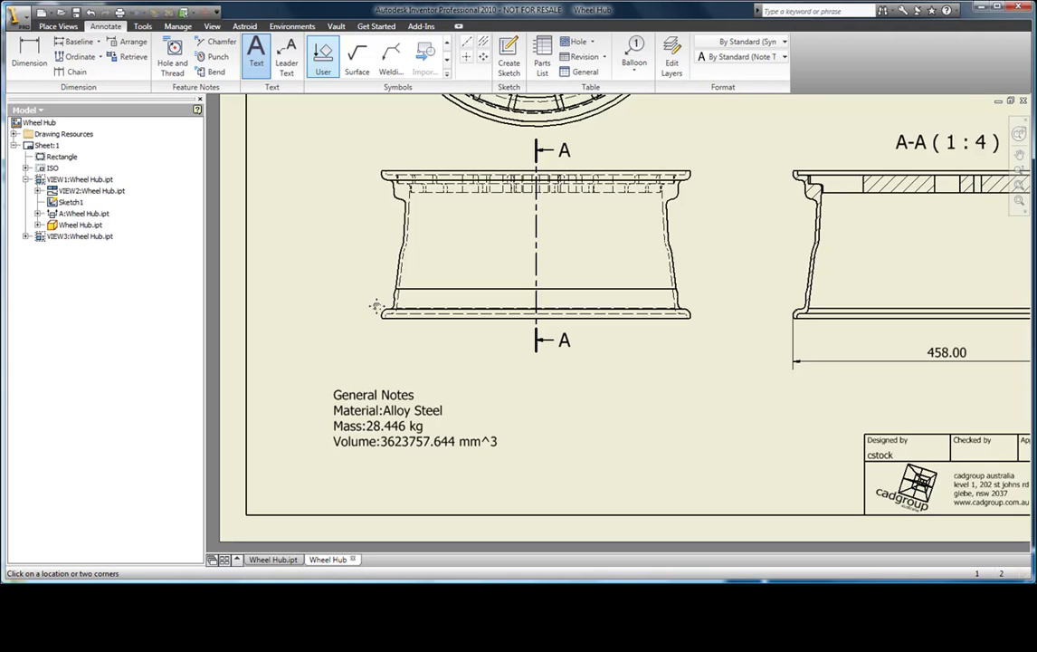
scroll(376, 306, down, 3)
right_click(376, 306)
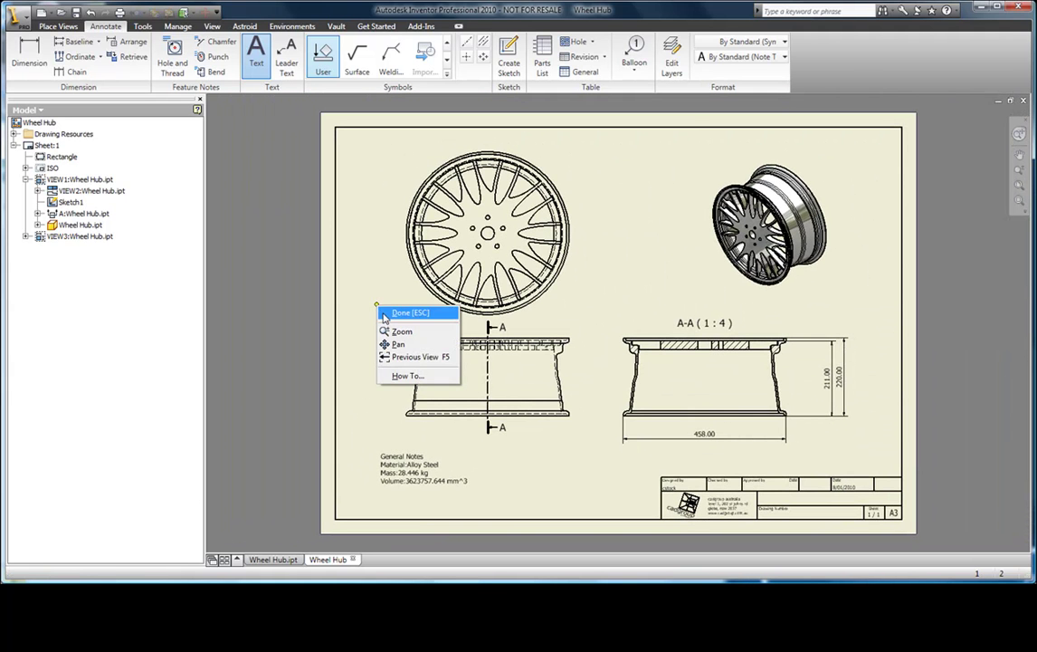
click(383, 314)
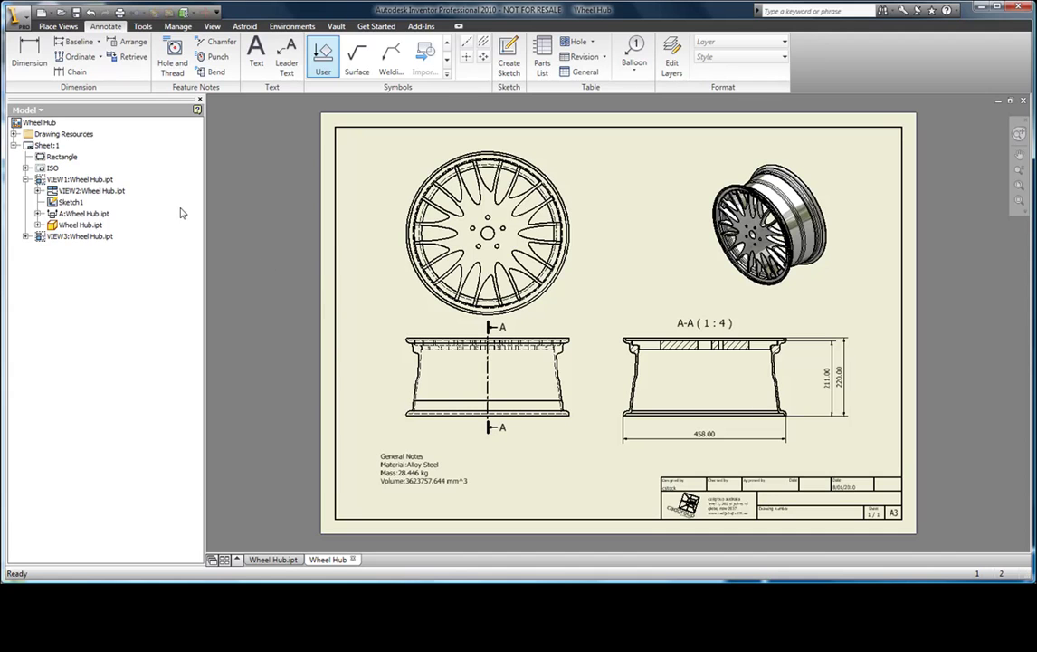
- Enter 'Wheel Hub' as the Title in the drawing's iProperties Summary
right_click(54, 123)
click(80, 212)
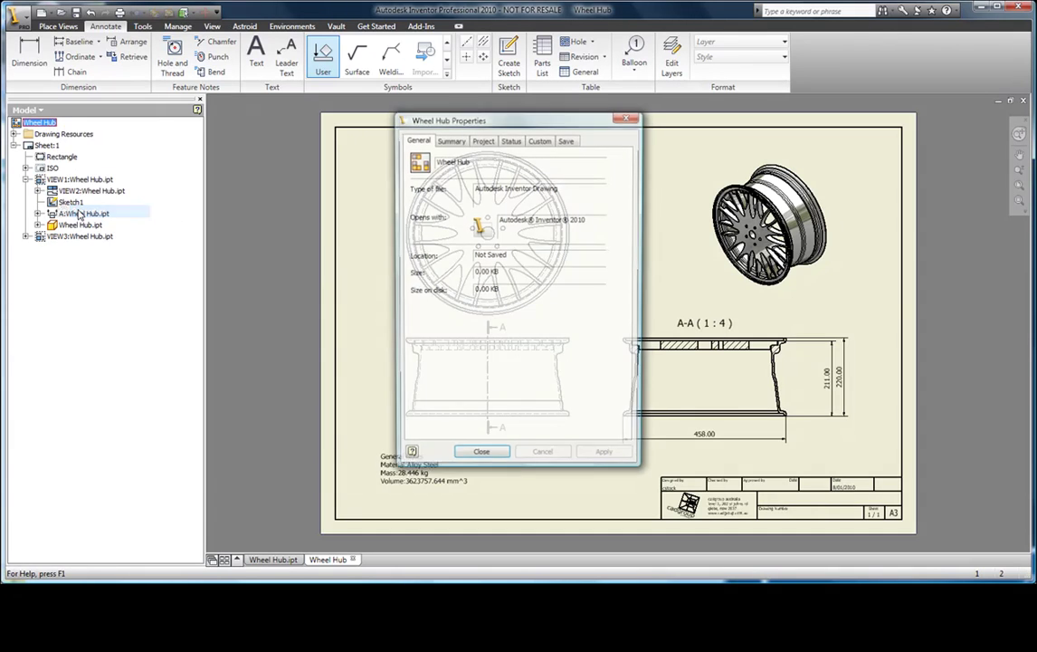
click(444, 145)
click(481, 159)
text(Wheel Hub)
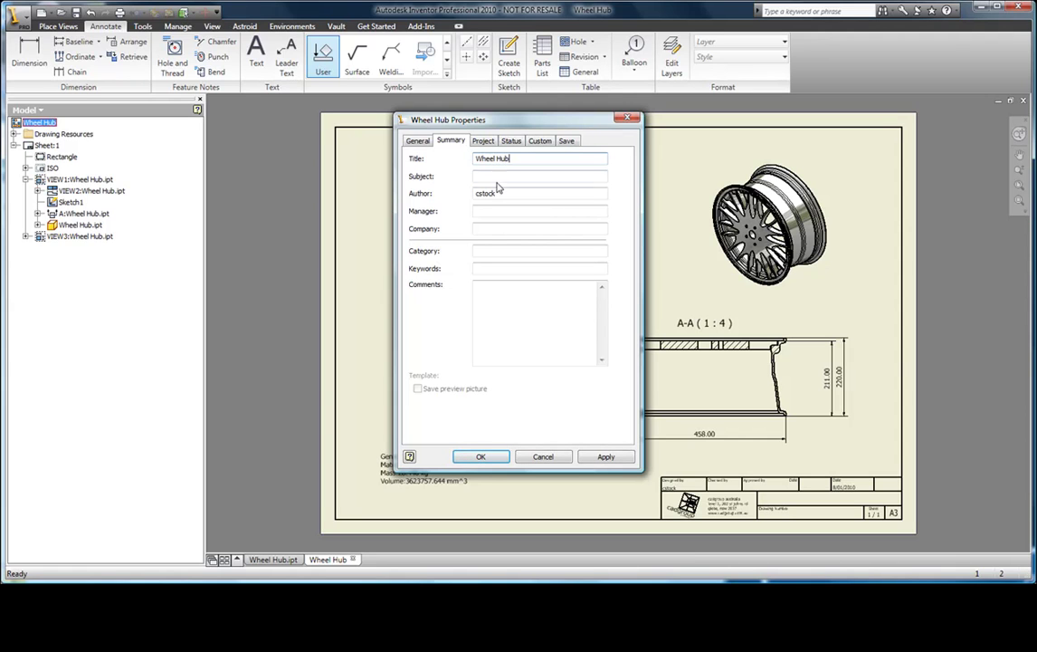
click(493, 457)
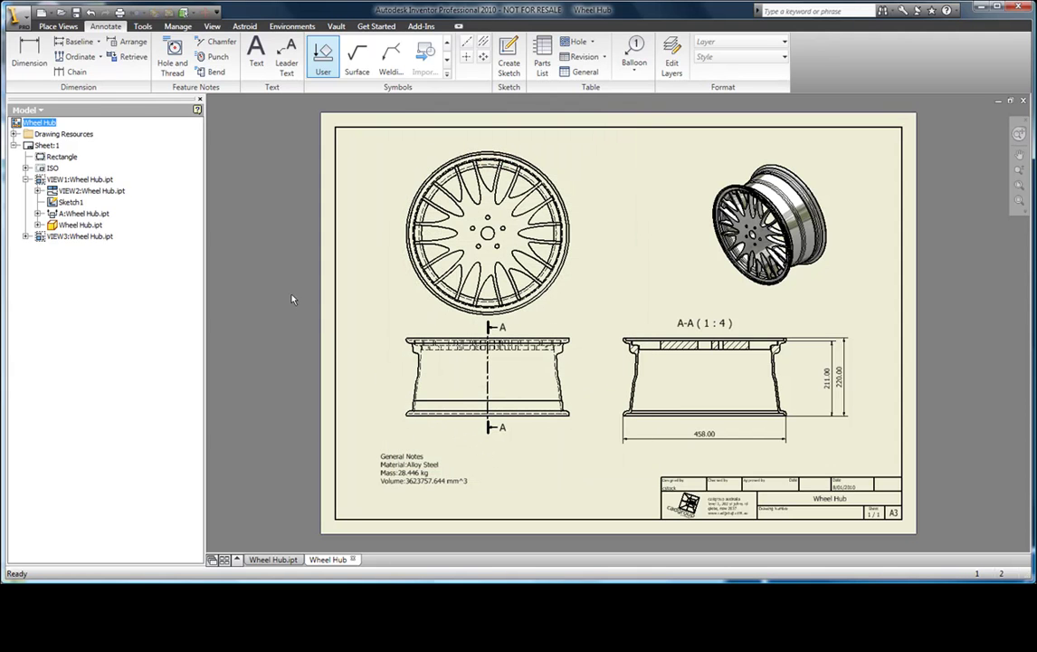
- Save Copy As in AutoCAD Drawings (*.dwg) format to the Inventor LT folder as Wheel Hub.dwg
click(24, 16)
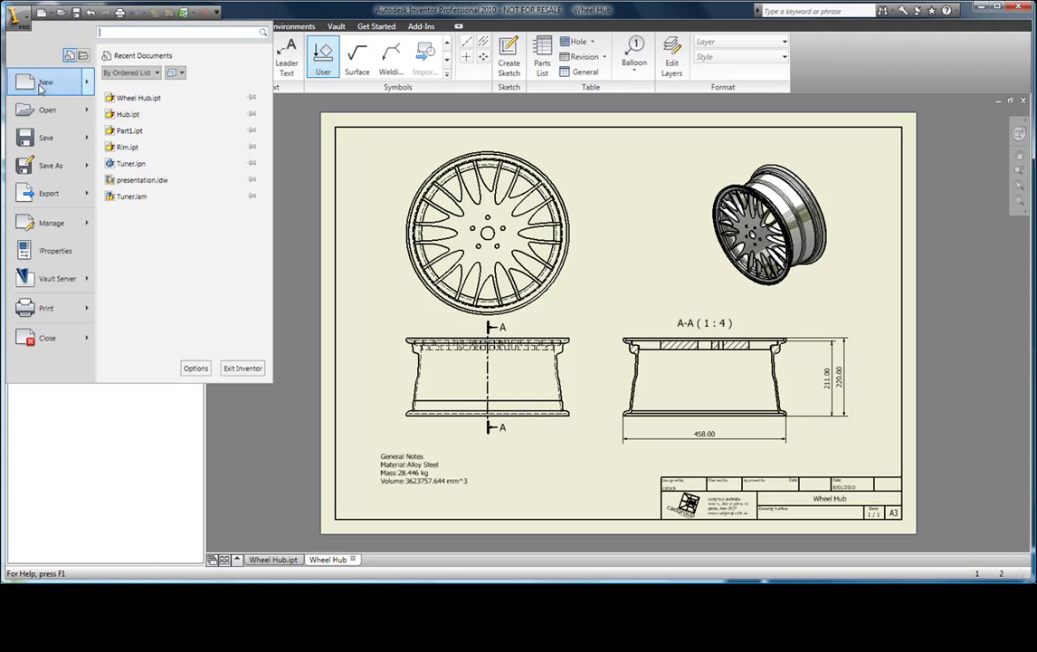
mouse_move(88, 168)
click(134, 149)
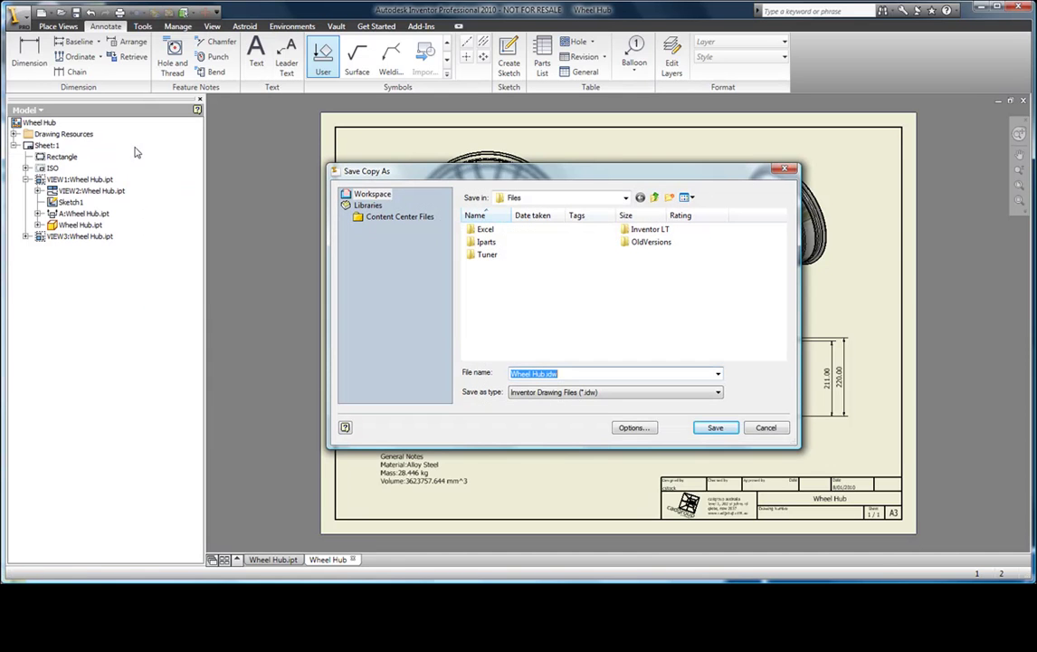
click(547, 392)
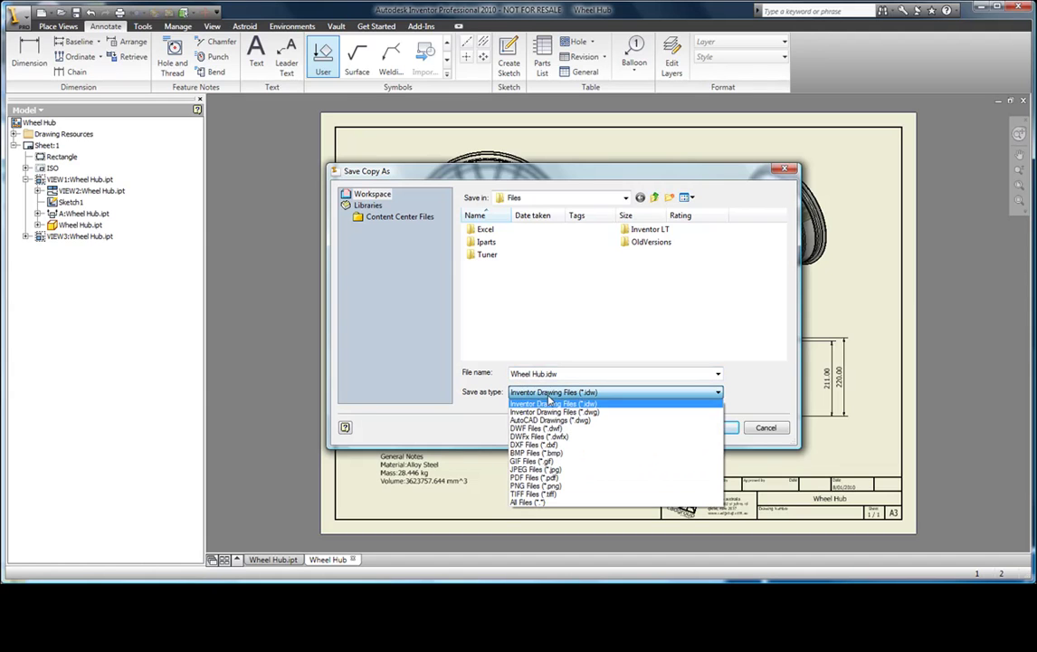
click(546, 421)
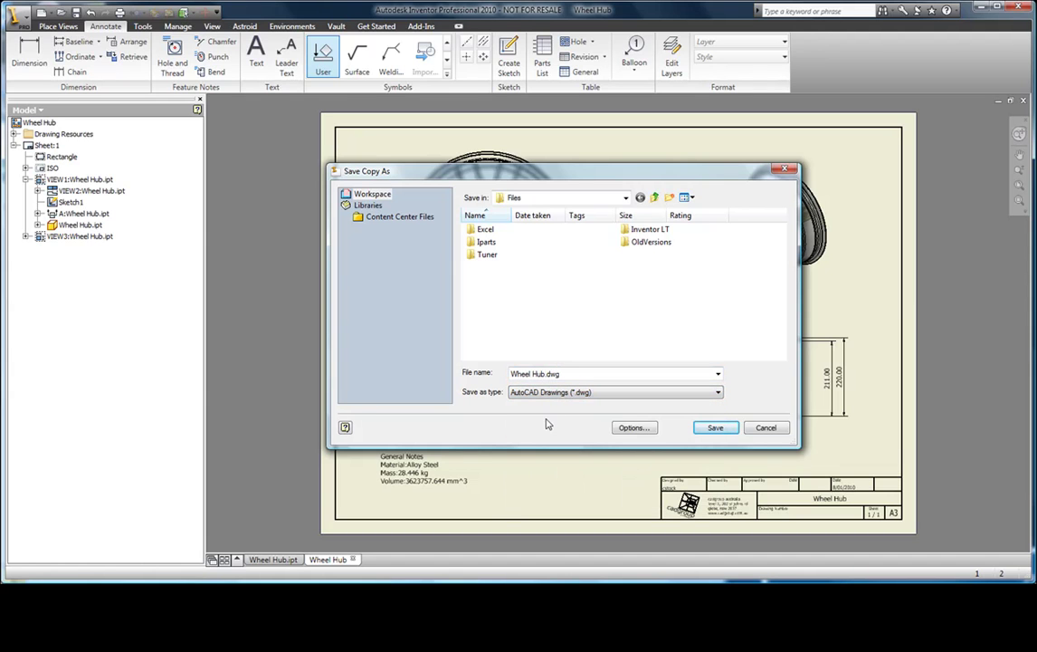
double_click(641, 230)
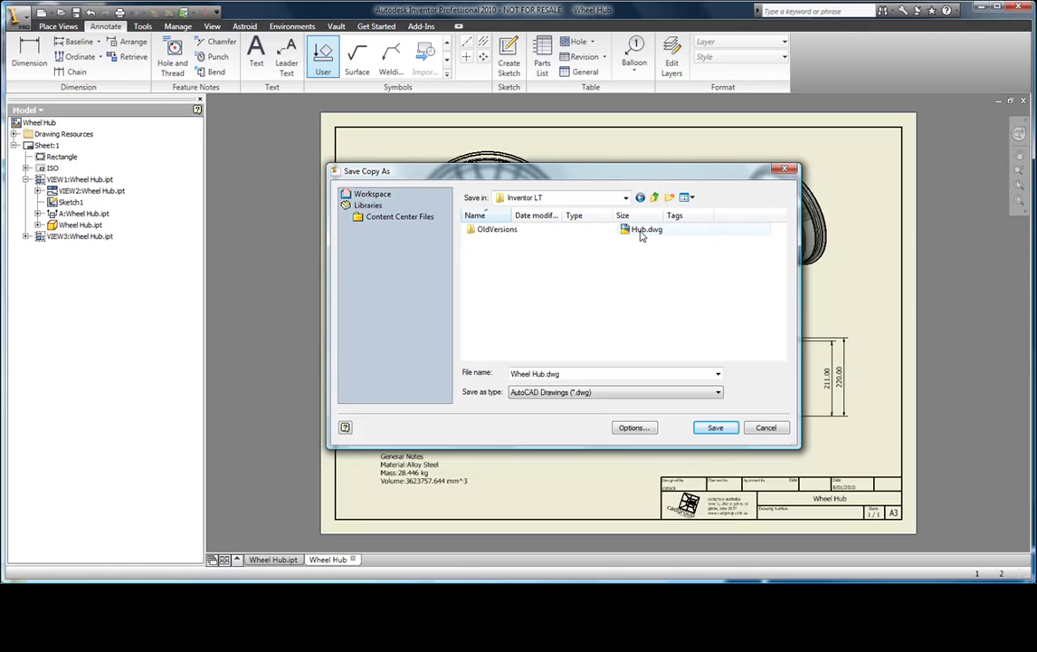
click(709, 428)
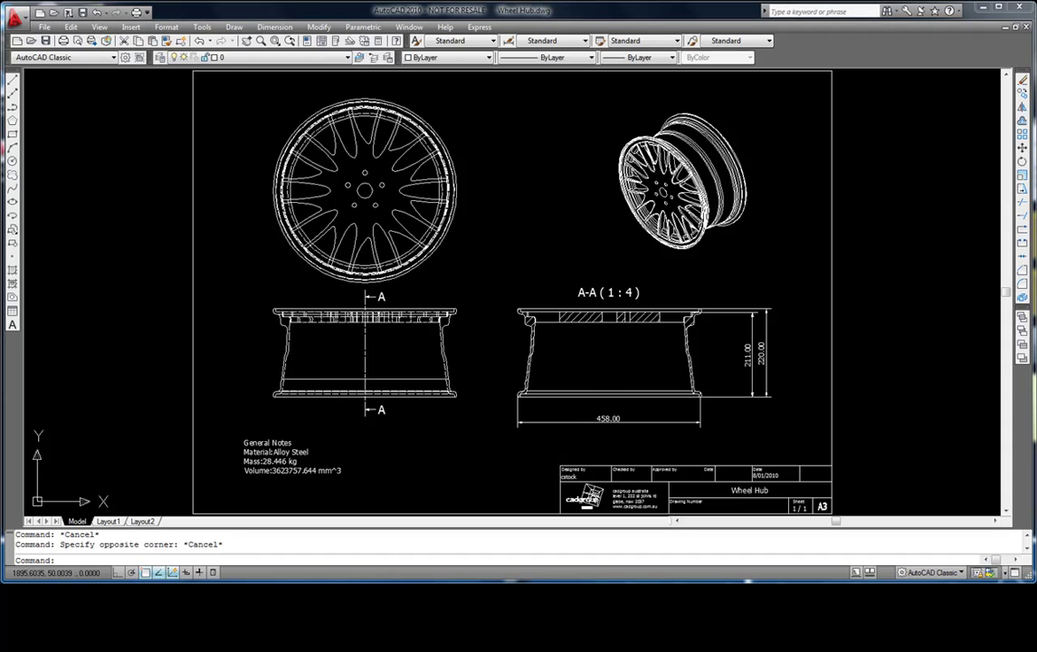
- Check the layers of the 458.00 dimension and section lines, then turn off Border (ISO)
click(609, 421)
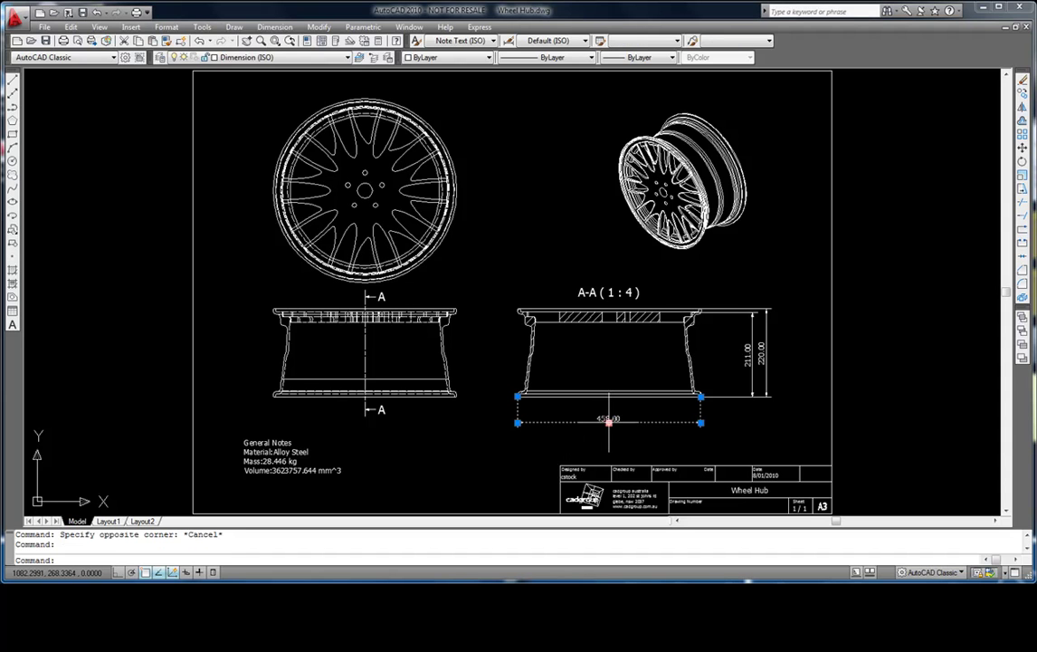
key(Escape)
click(603, 396)
click(599, 391)
key(Escape)
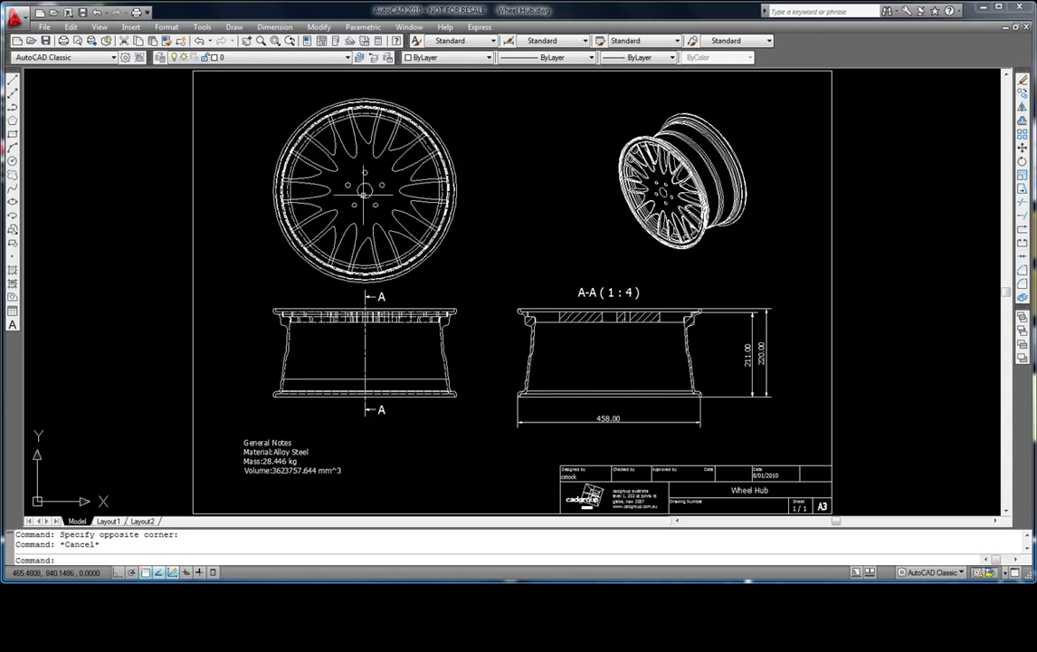
click(327, 59)
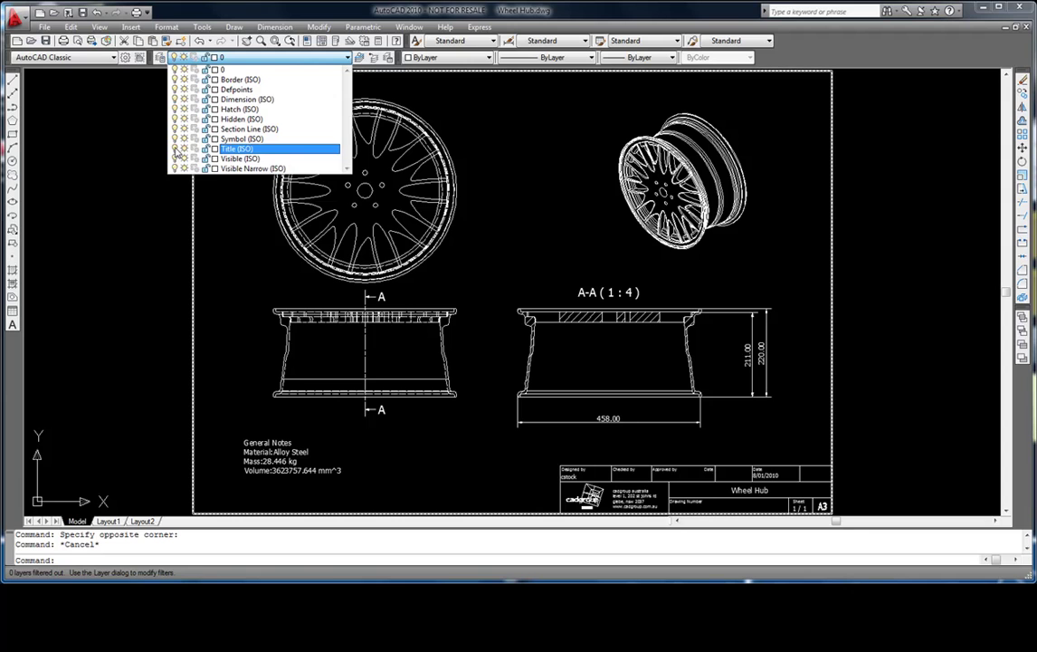
click(174, 79)
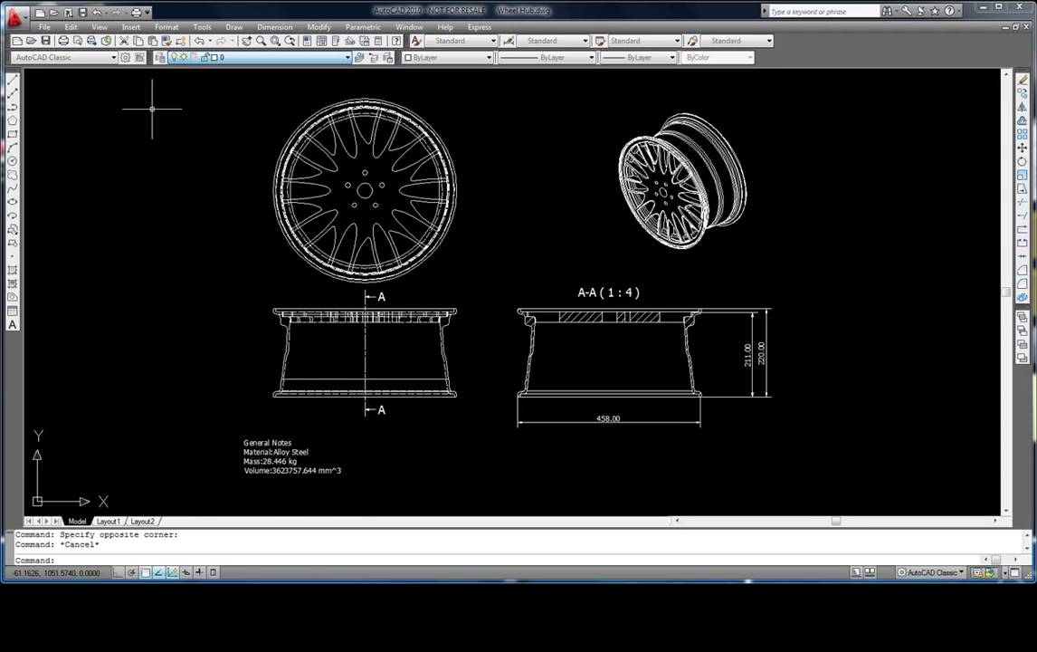